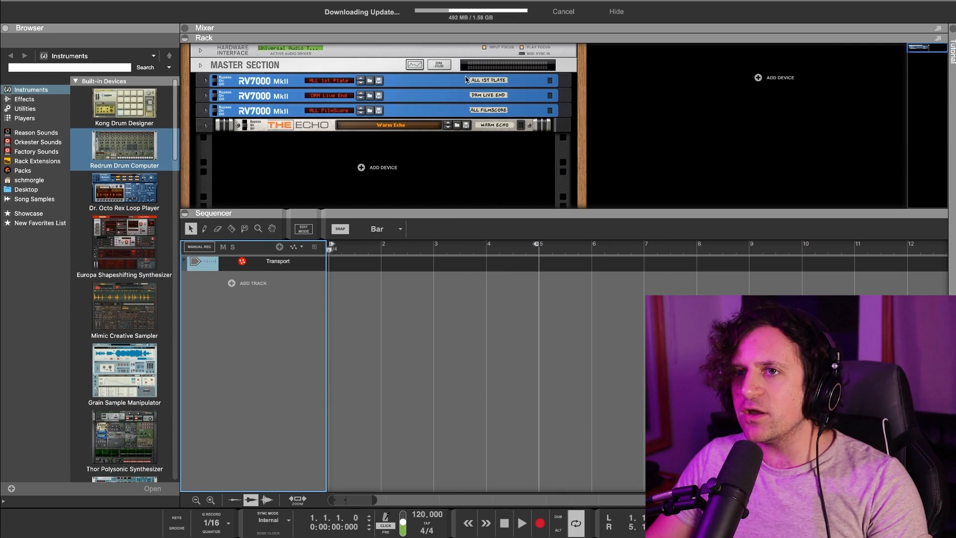
Inspect the Master Section and the 1st Plate, Live End and FilmScore reverbs, then bring up Add Track.
click(201, 65)
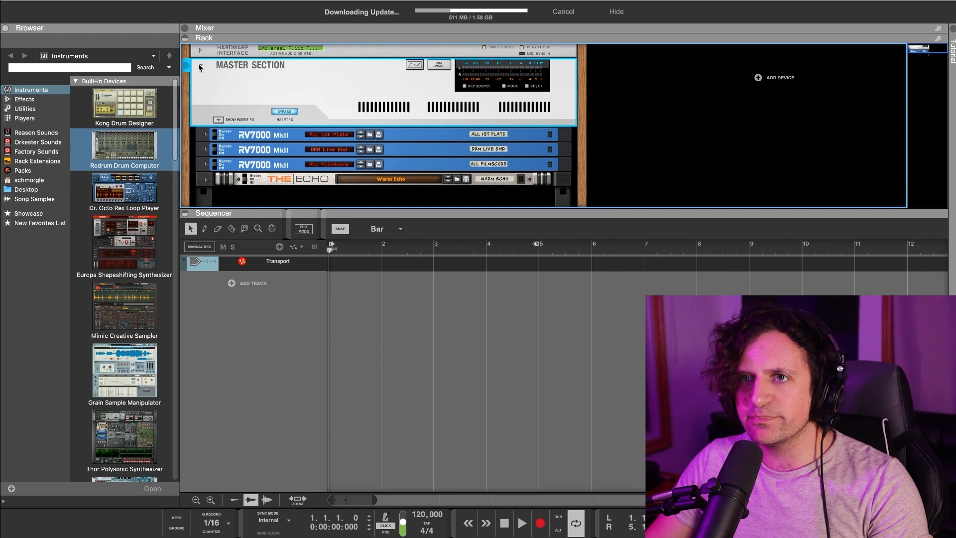
click(200, 66)
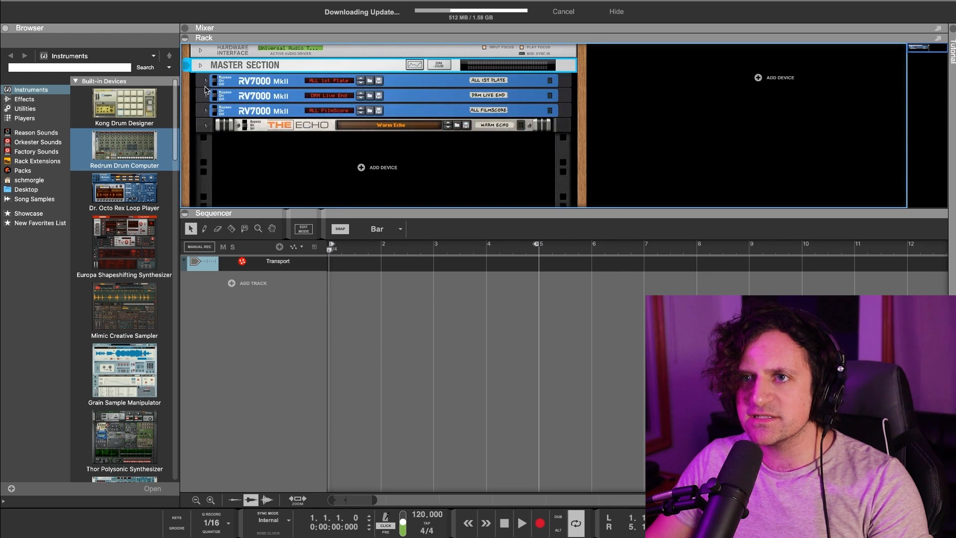
click(433, 83)
click(433, 95)
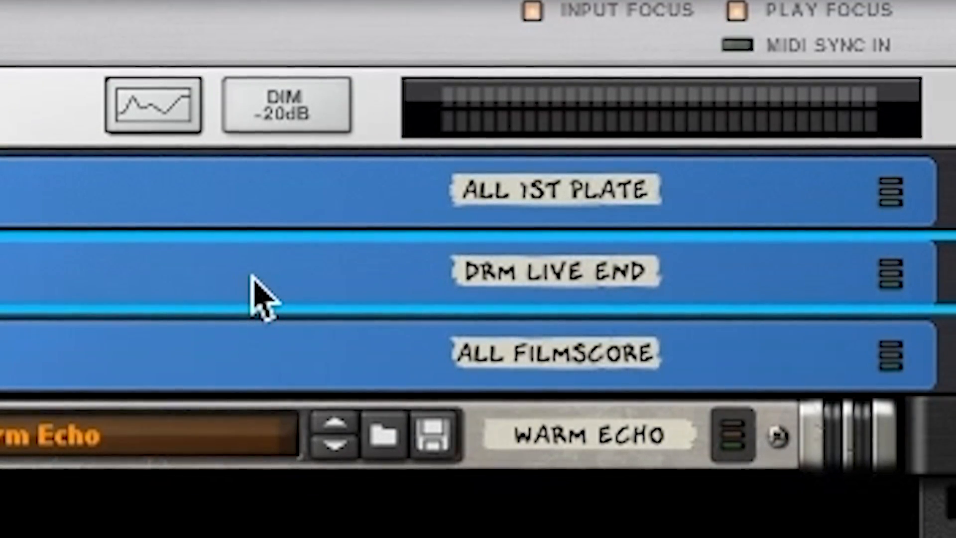
click(50, 369)
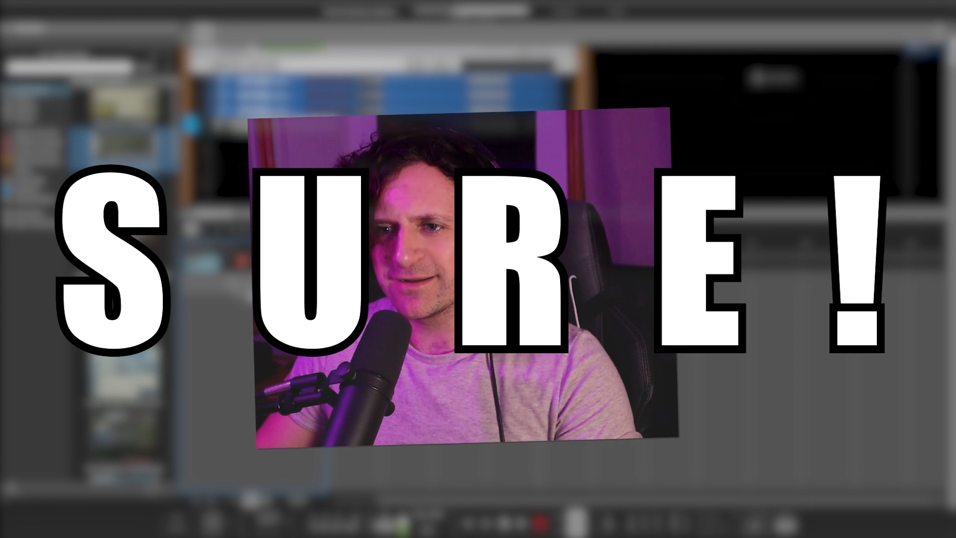
click(236, 288)
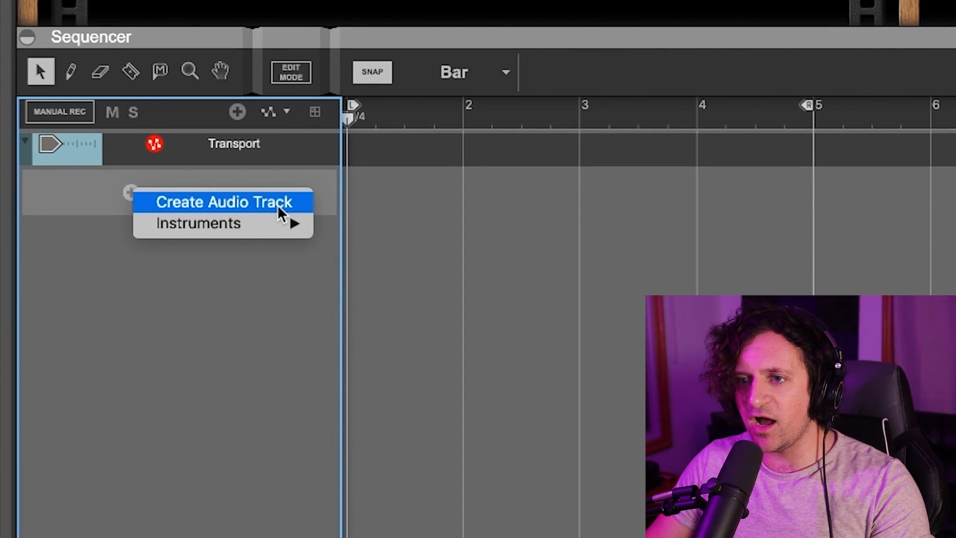
Create Audio Track 1 and record about four bars of audio onto it.
mouse_move(259, 225)
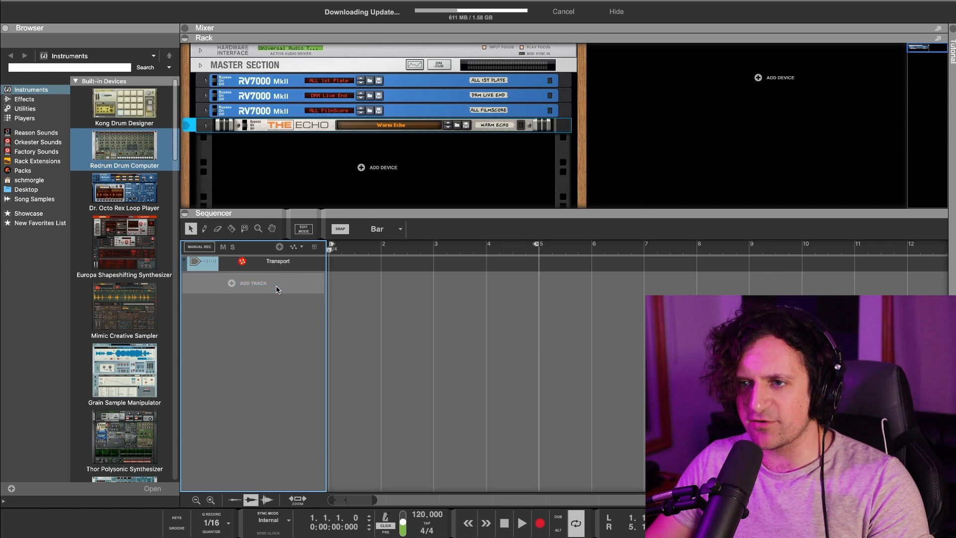
click(253, 283)
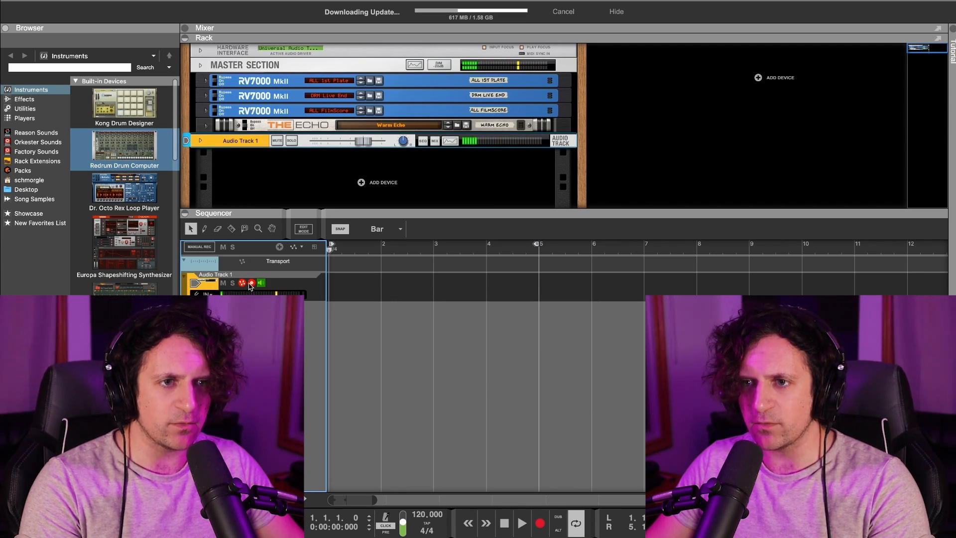
click(543, 523)
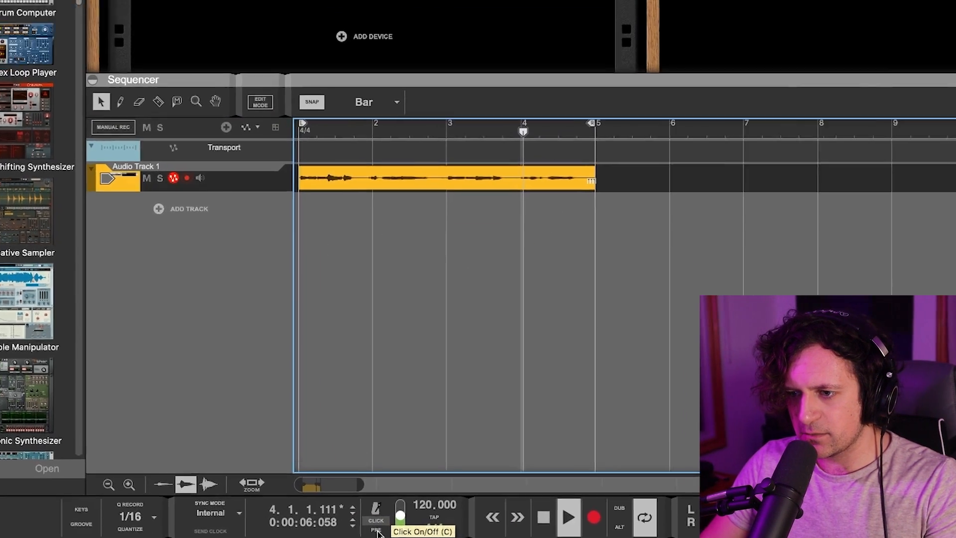
Play the recording with the metronome click on, then select each rack device from Audio Track 1 to 1st Plate.
key(space)
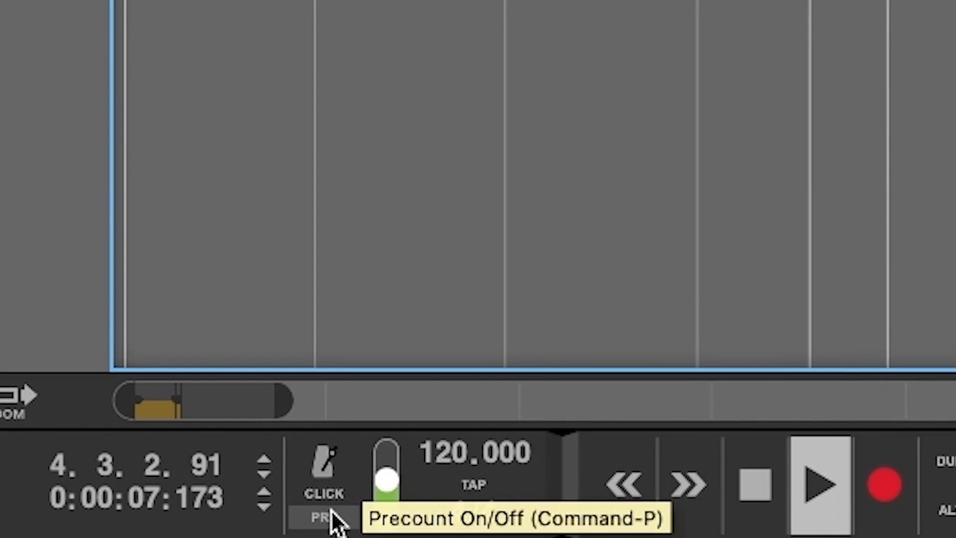
key(c)
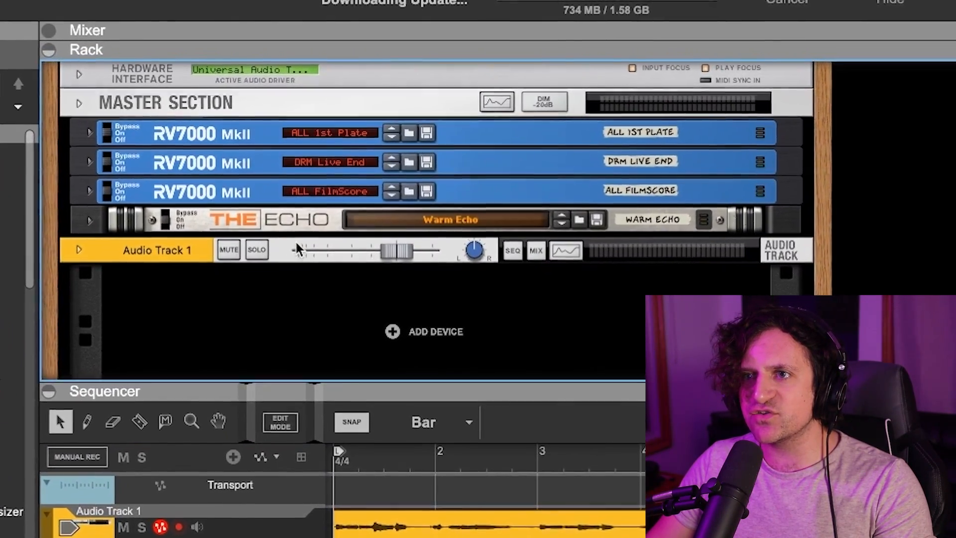
click(305, 235)
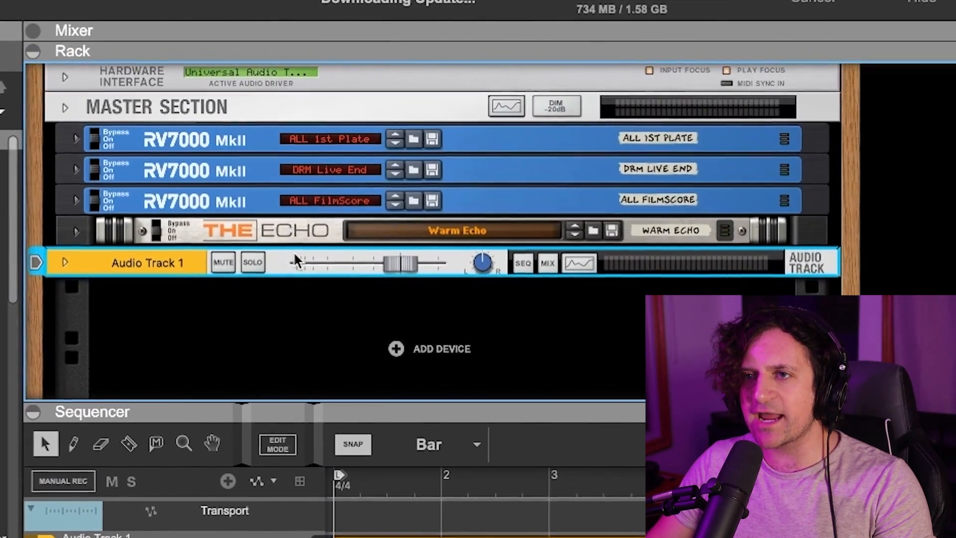
click(262, 235)
click(222, 202)
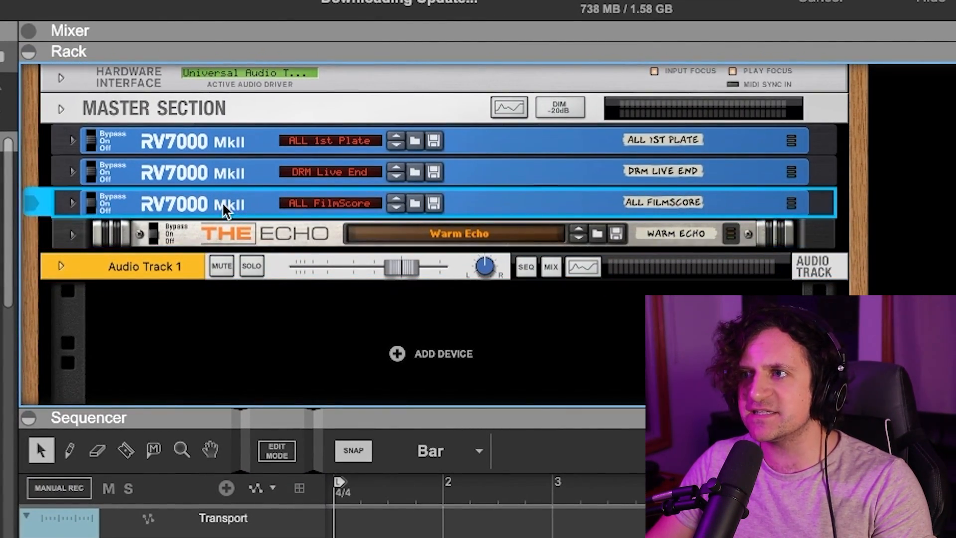
click(217, 170)
click(225, 142)
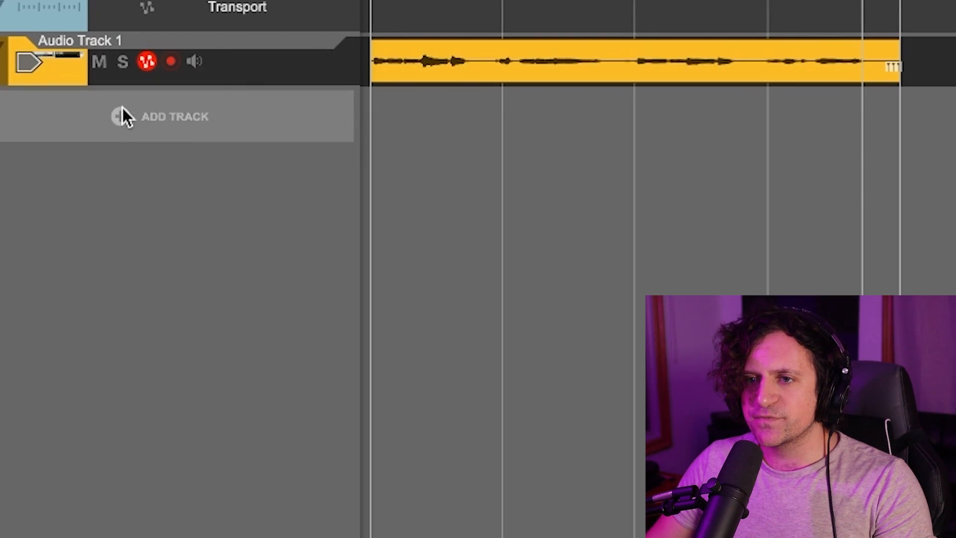
Add a Kong Drum Designer track with the Kong Kit patch and audition one of its pads.
click(123, 113)
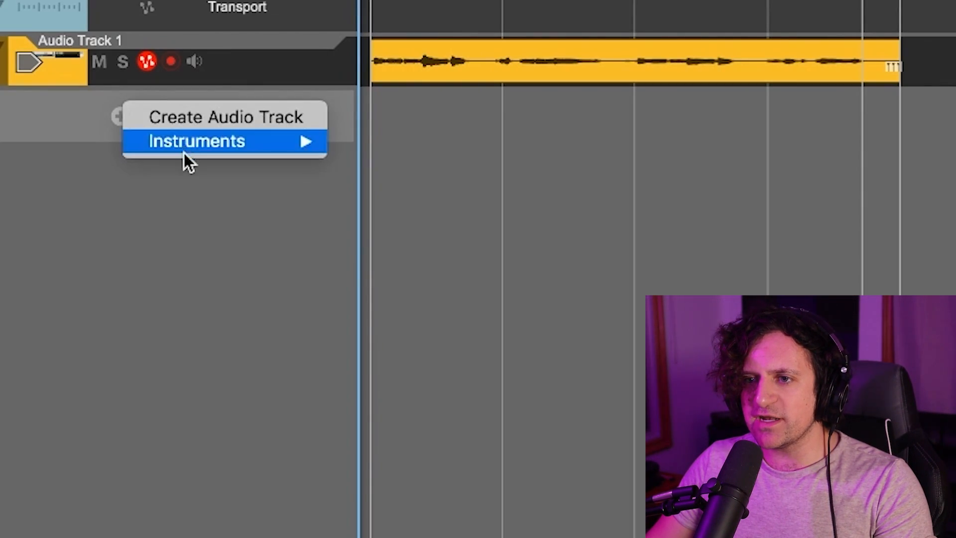
mouse_move(190, 135)
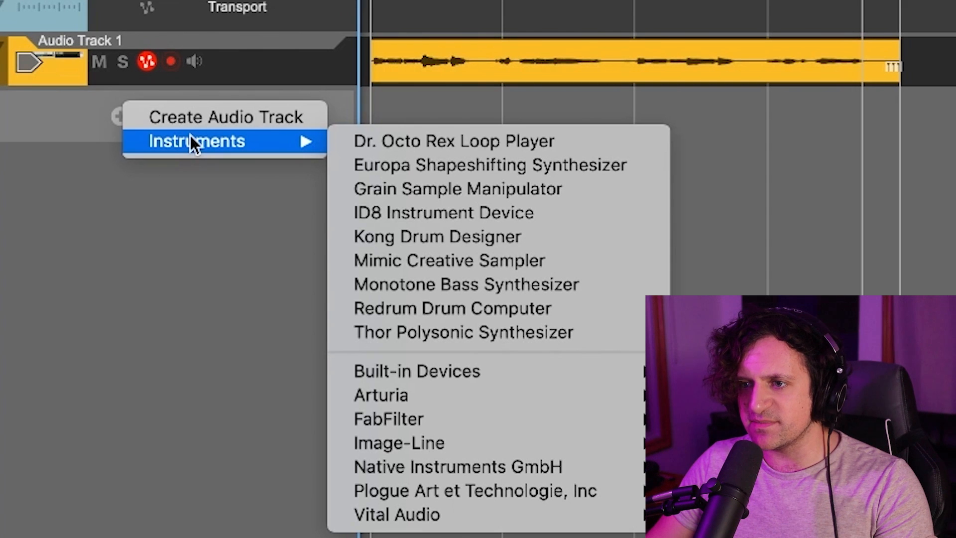
click(495, 238)
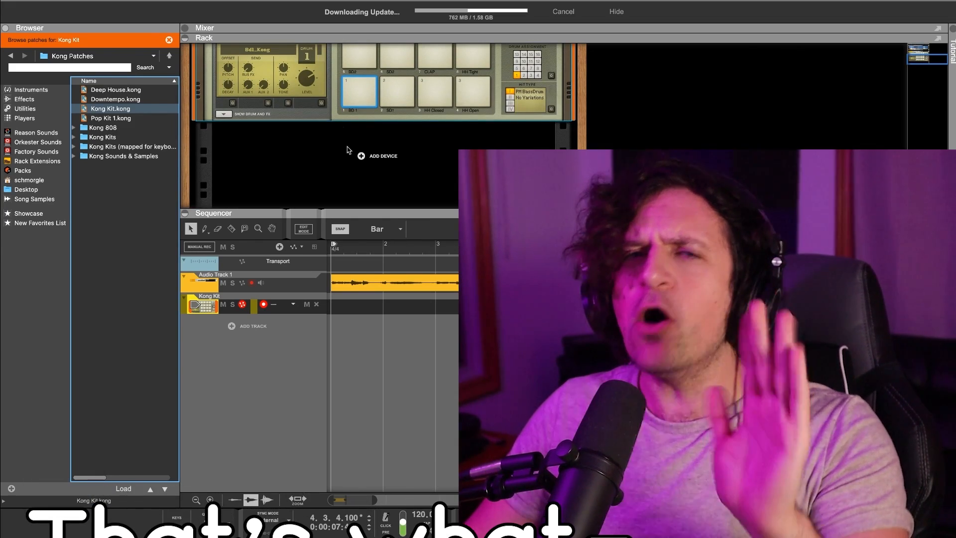
scroll(363, 156, up, 5)
click(307, 184)
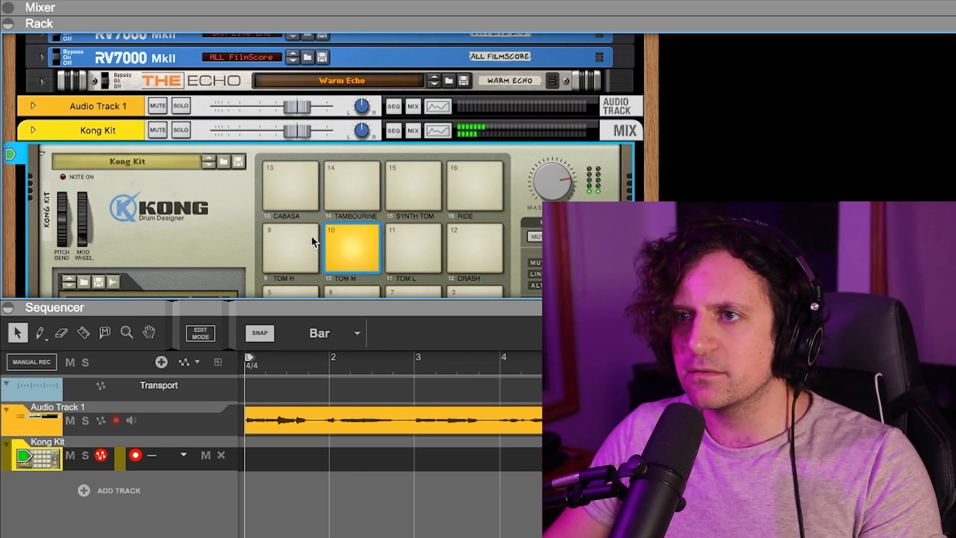
scroll(470, 190, down, 4)
scroll(454, 232, up, 1)
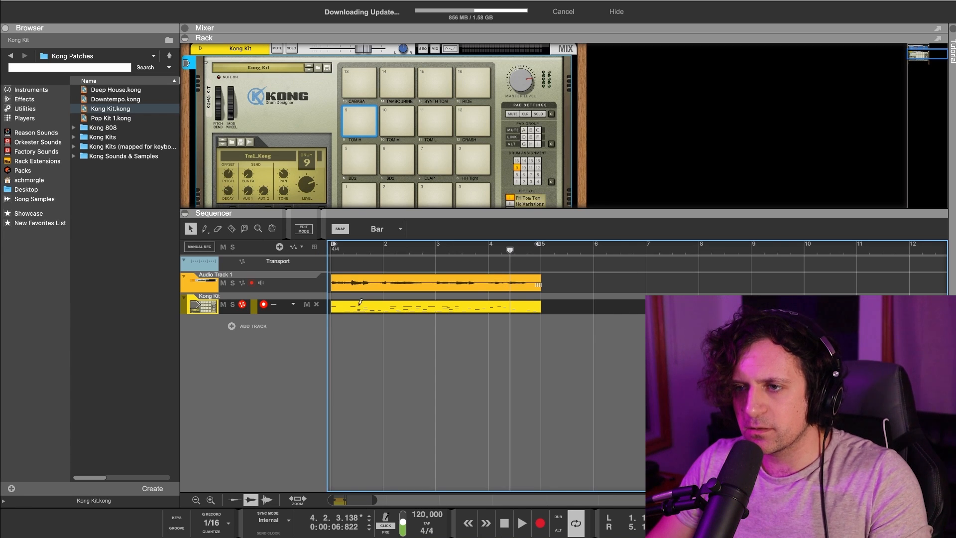
Zoom the sequencer tracks taller and trim the Kong Kit clip to exactly four bars.
scroll(359, 304, up, 8)
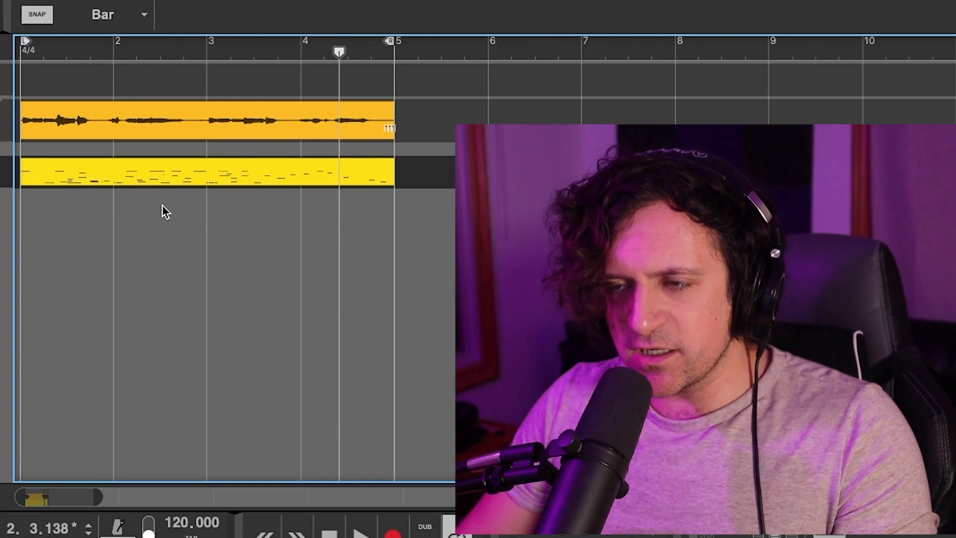
scroll(159, 201, up, 6)
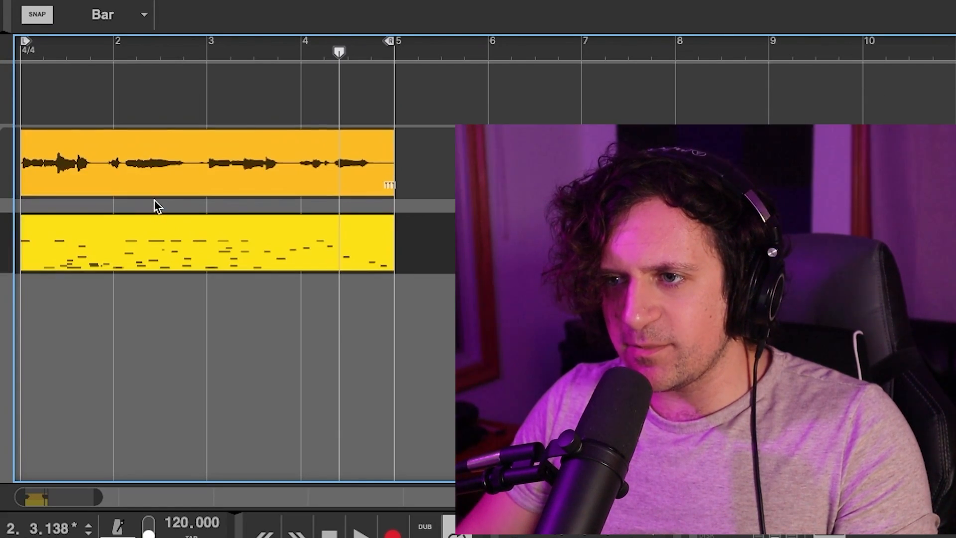
scroll(153, 208, down, 8)
scroll(157, 209, up, 6)
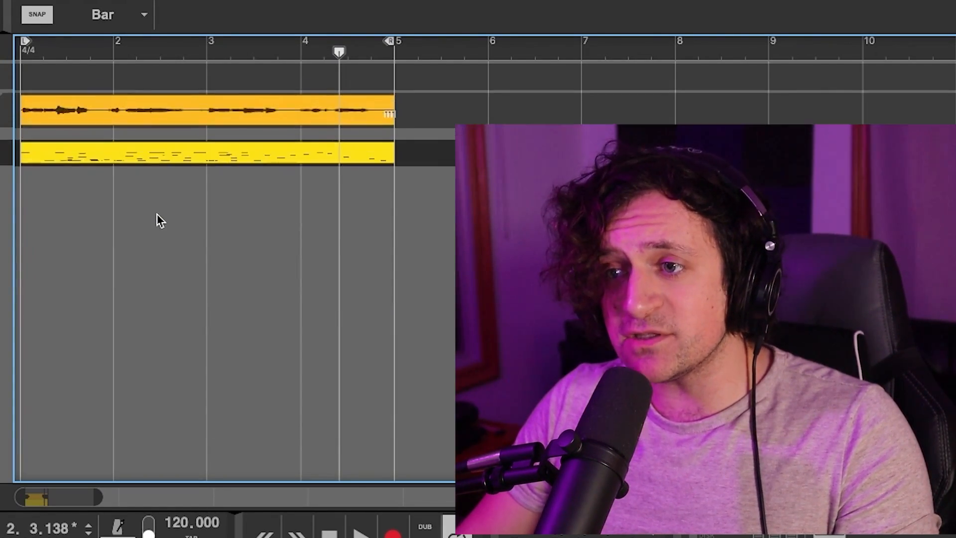
scroll(150, 218, down, 3)
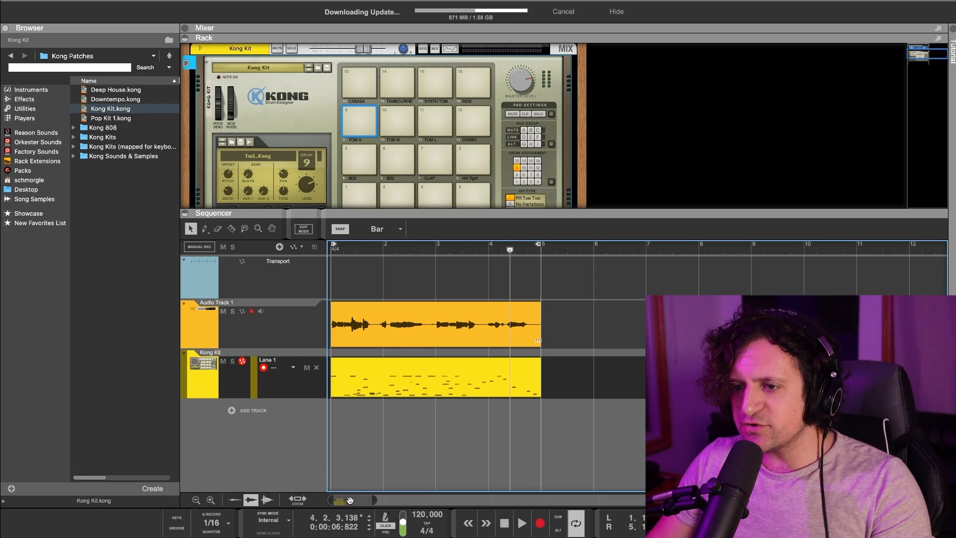
drag(369, 500, 324, 498)
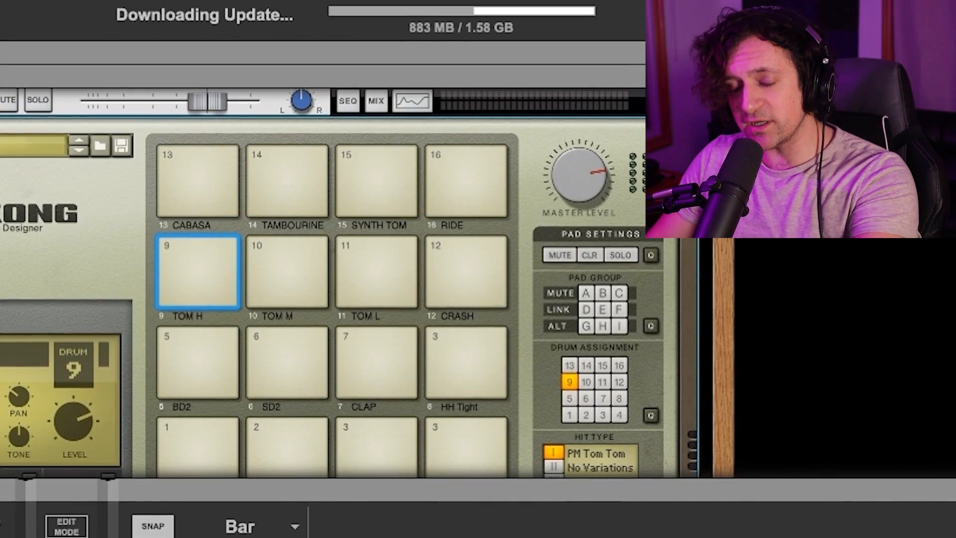
drag(437, 389, 761, 388)
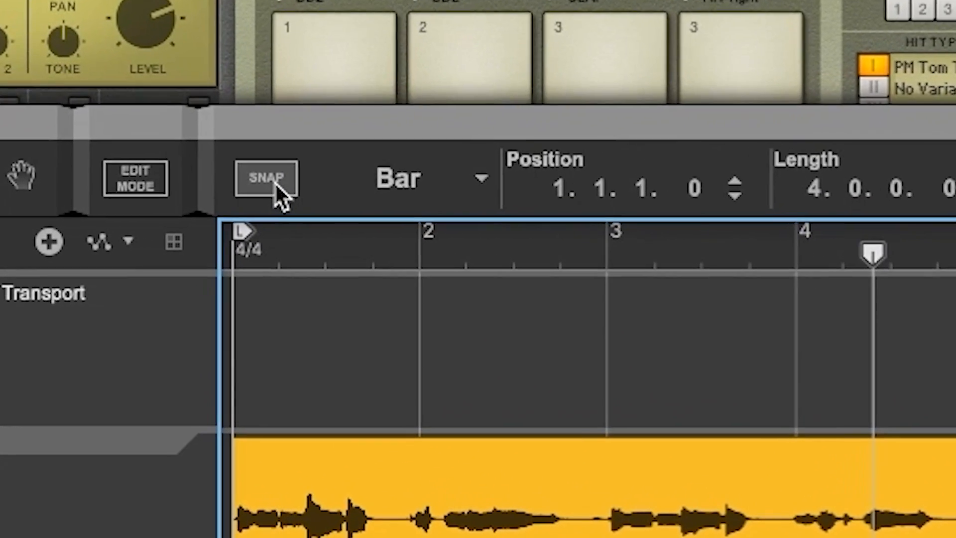
click(343, 231)
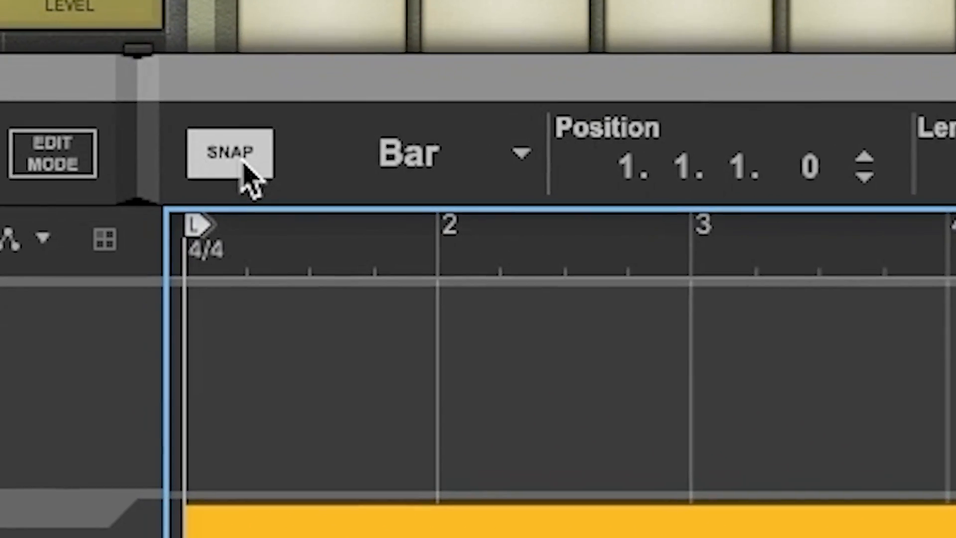
click(244, 165)
click(243, 166)
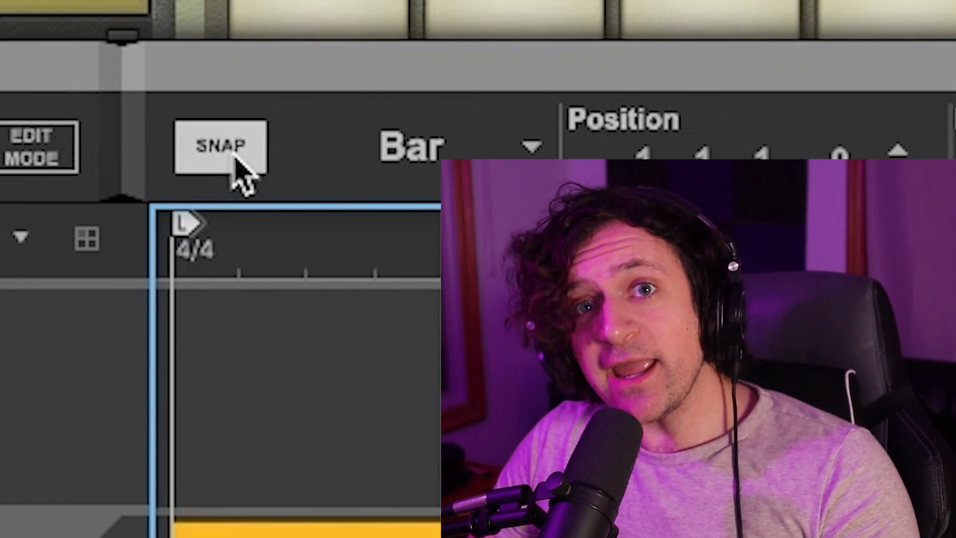
click(234, 154)
click(234, 154)
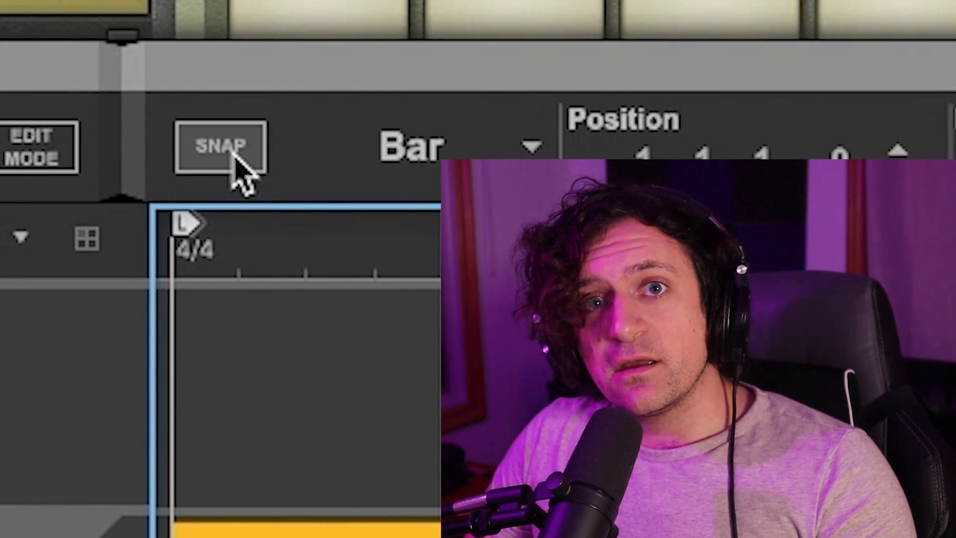
click(236, 160)
click(236, 160)
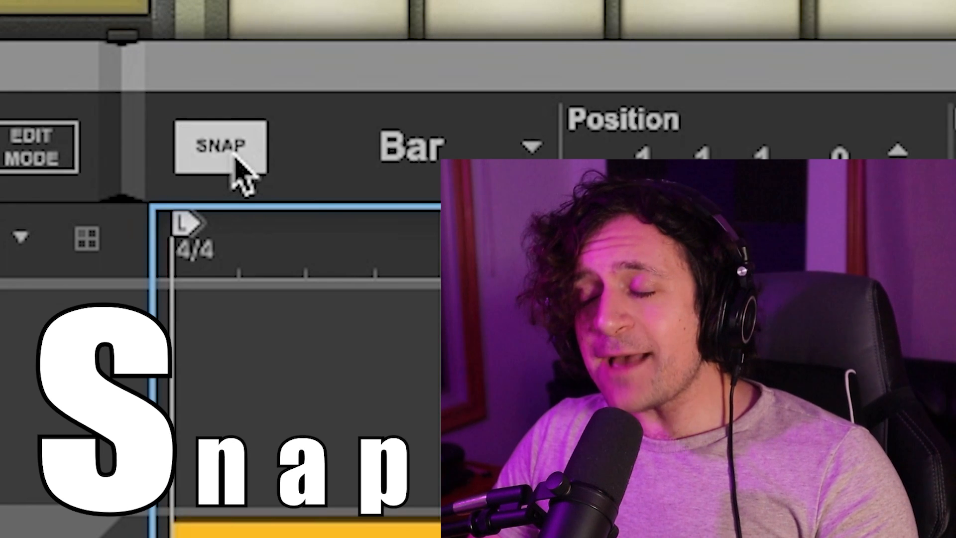
click(236, 159)
click(236, 159)
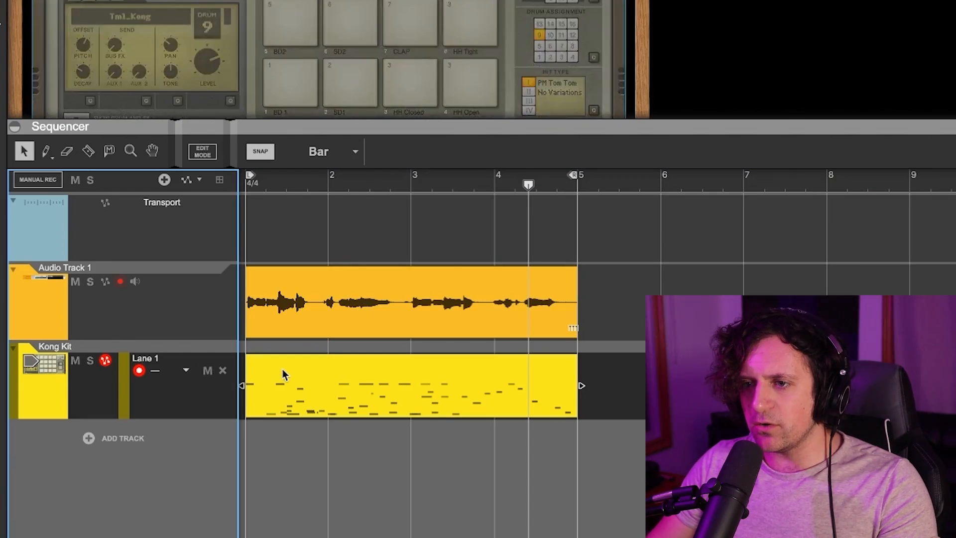
click(301, 375)
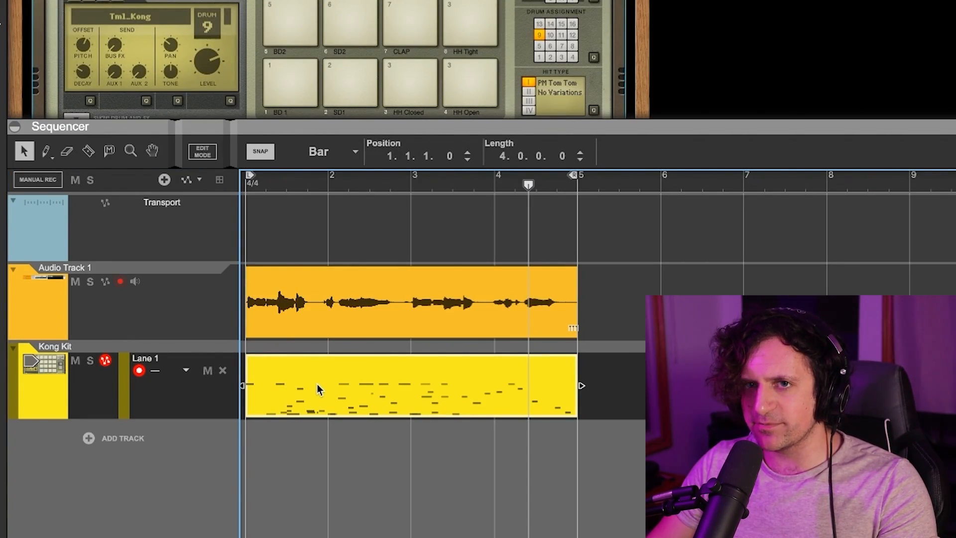
Open the Kong Kit clip in the note editor and bring up its Quantize context menu.
double_click(319, 389)
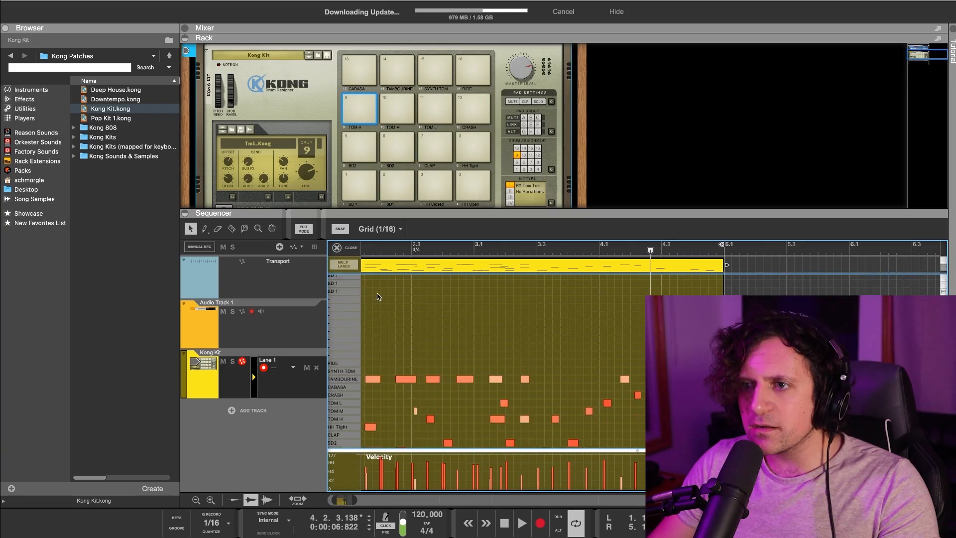
scroll(378, 294, down, 3)
click(344, 268)
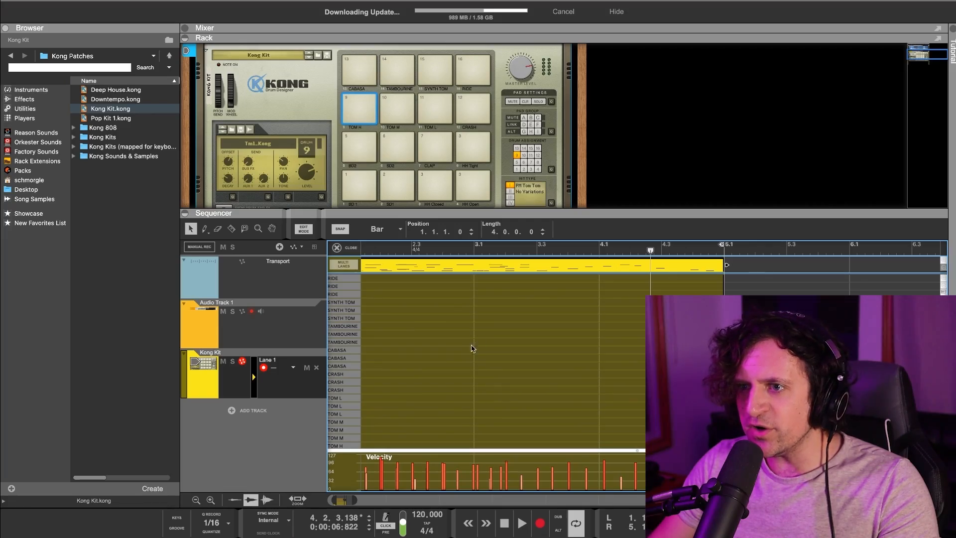
scroll(472, 347, down, 10)
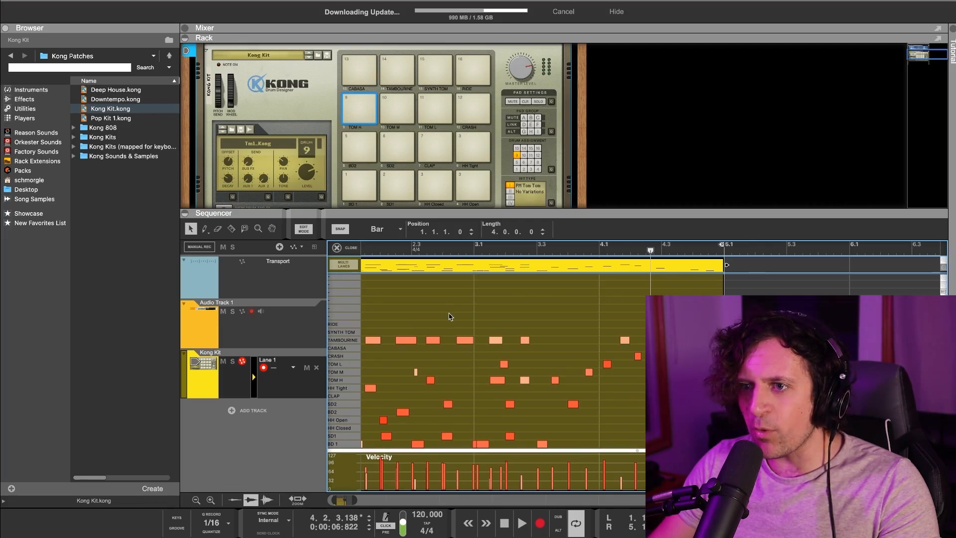
right_click(459, 265)
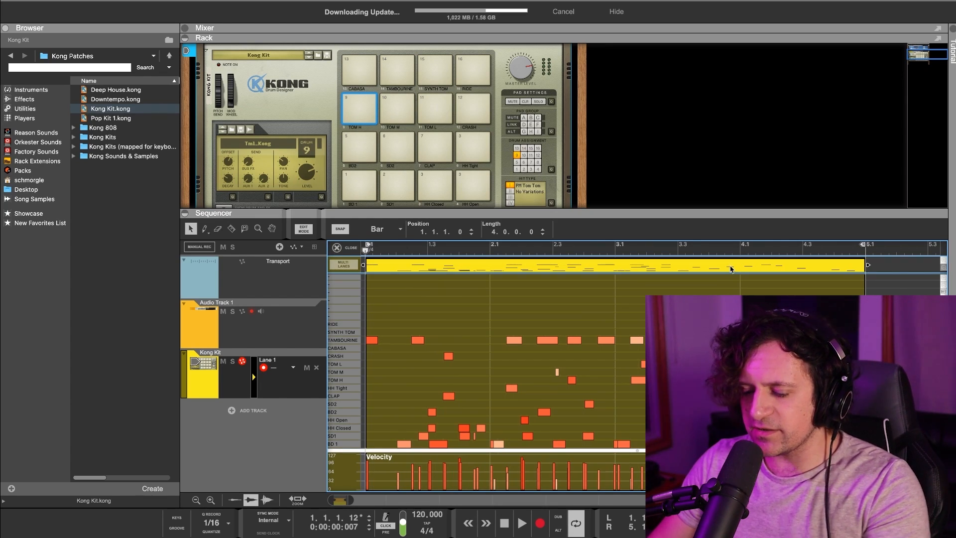
scroll(396, 264, up, 10)
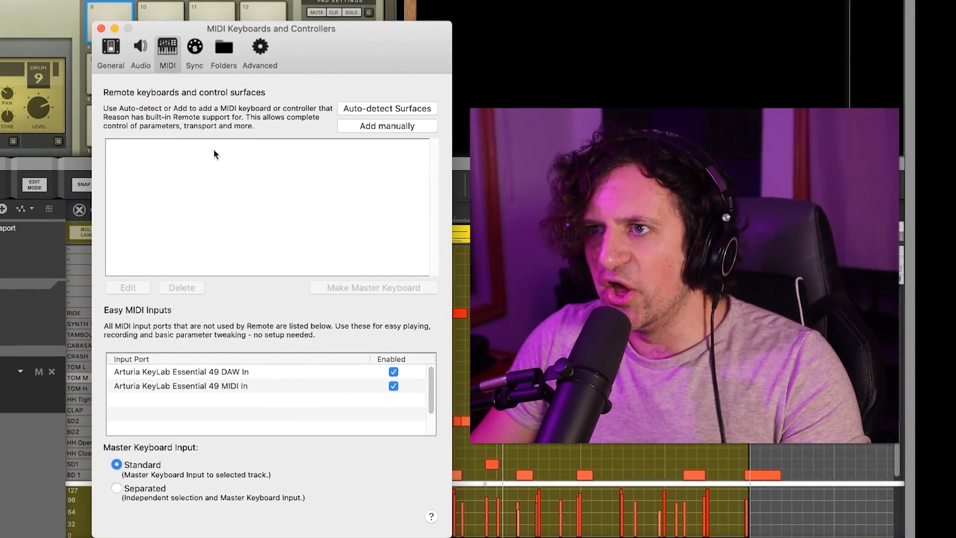
In General preferences, try the Default theme, then set the interface theme back to Dark.
click(100, 61)
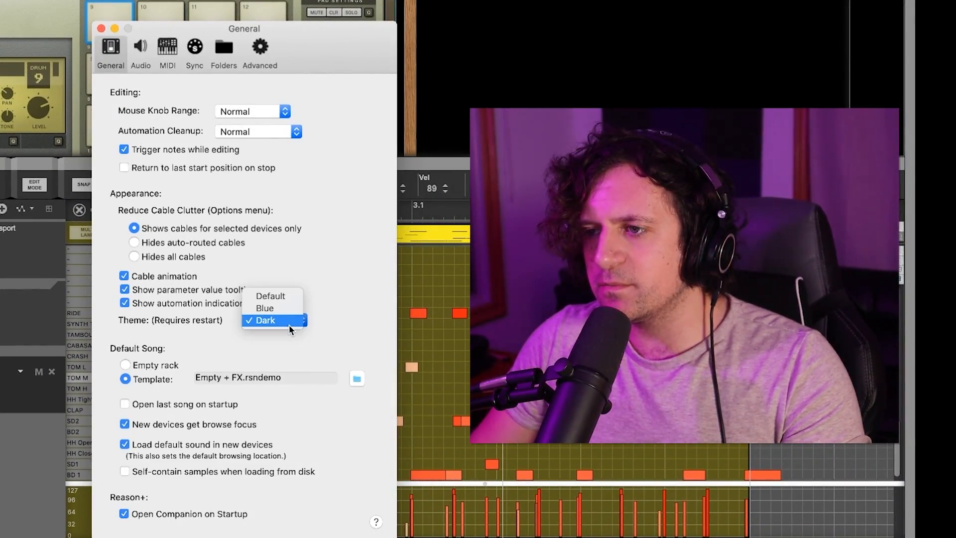
click(286, 318)
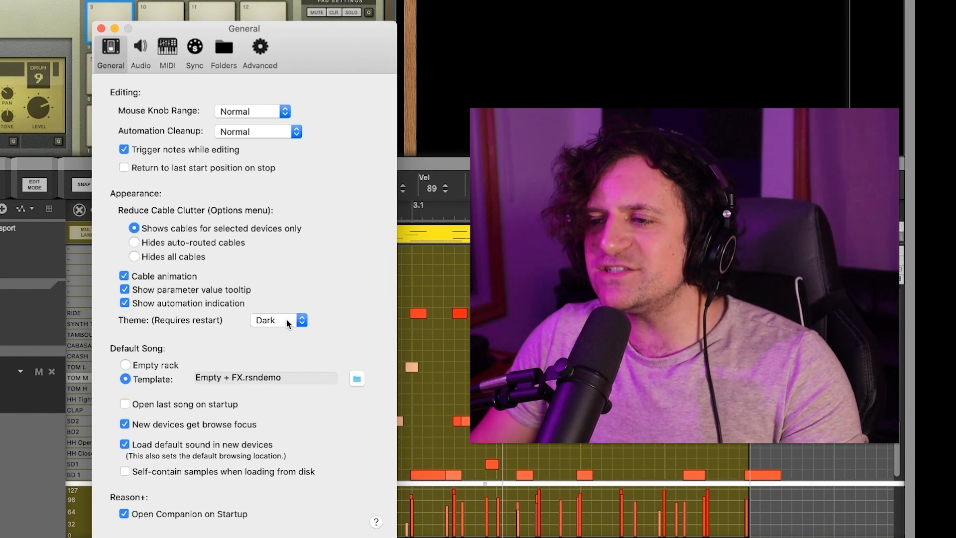
click(287, 321)
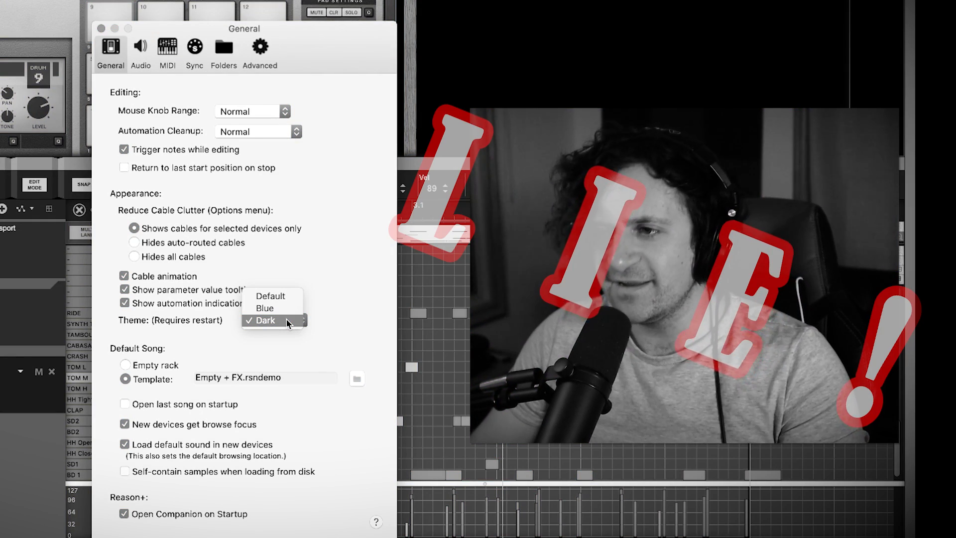
click(584, 309)
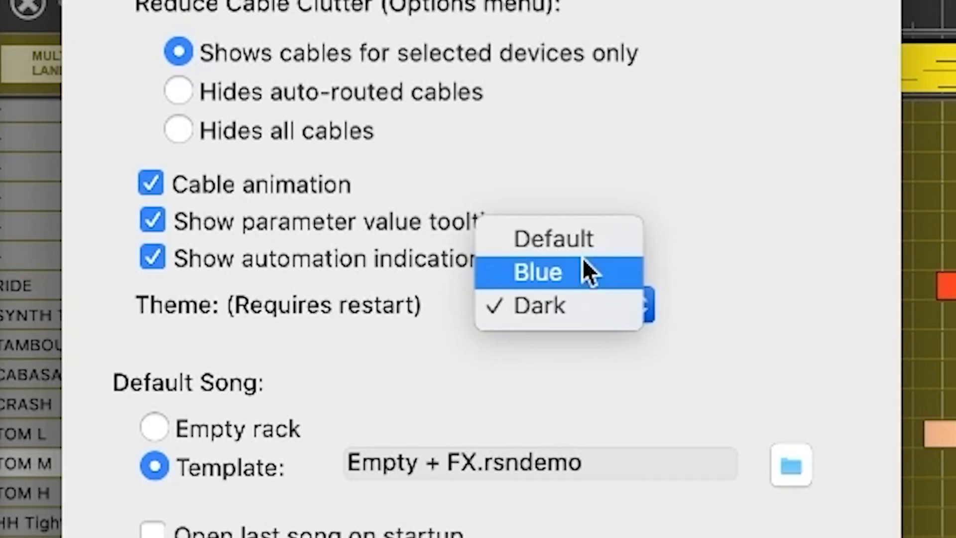
click(582, 240)
click(586, 314)
click(558, 376)
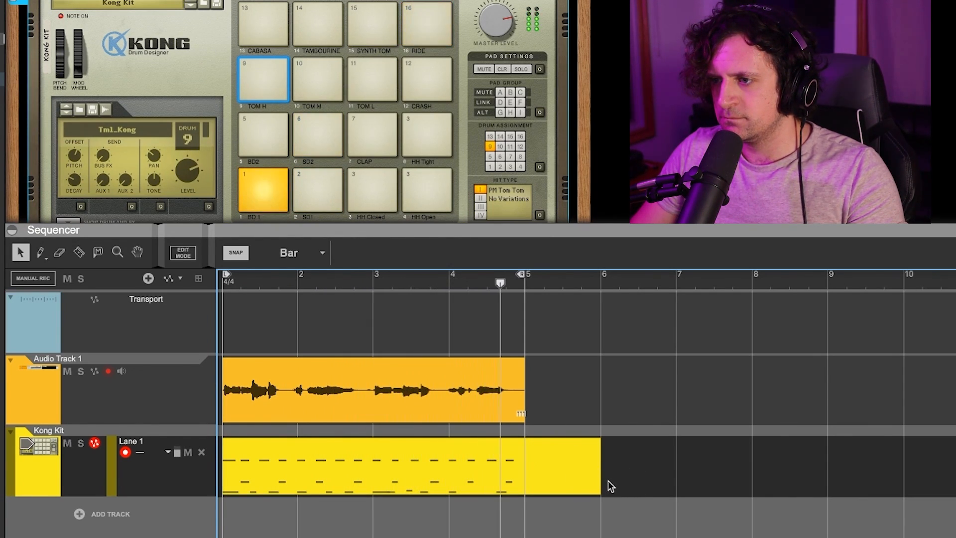
Delete the extra bar 5–6 drum clip and the Kong Kit clip from the arrangement.
click(599, 472)
key(Delete)
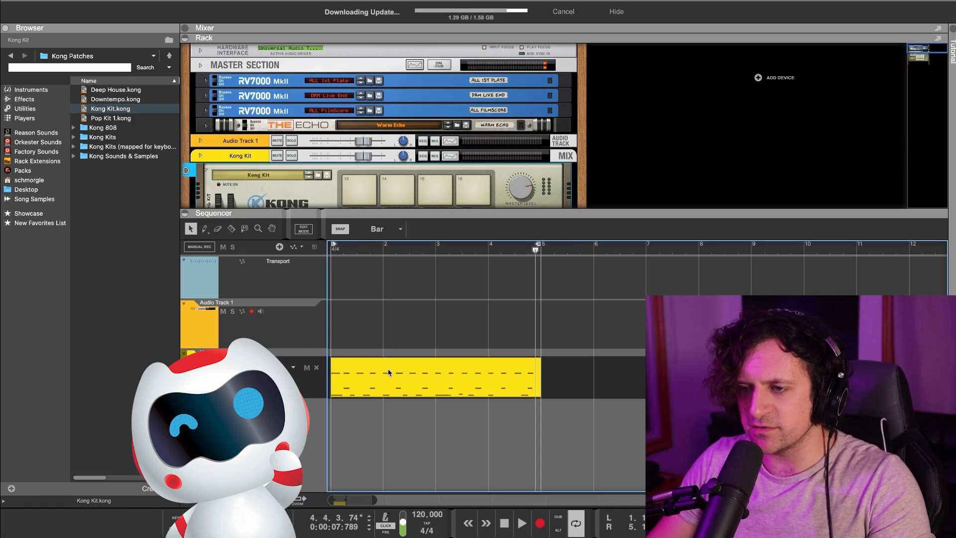
click(388, 372)
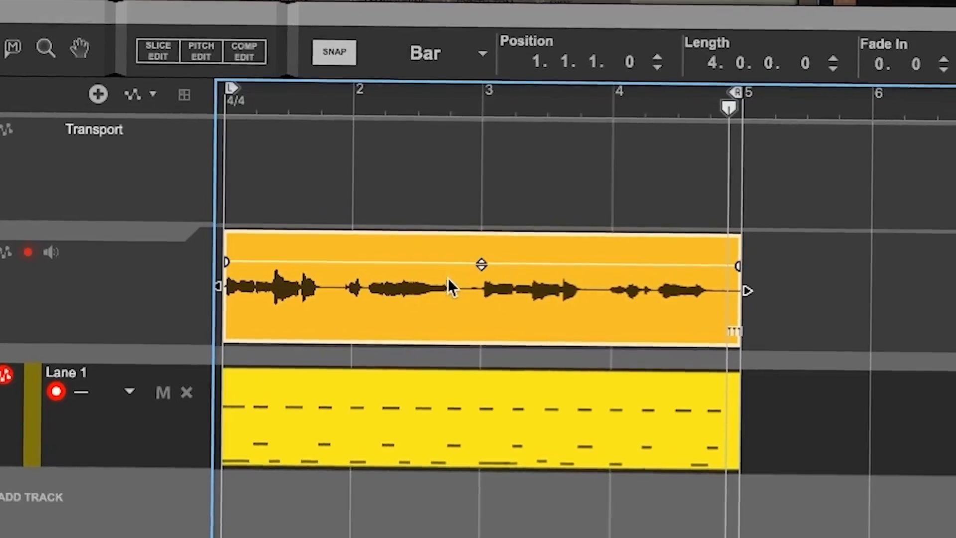
key(Delete)
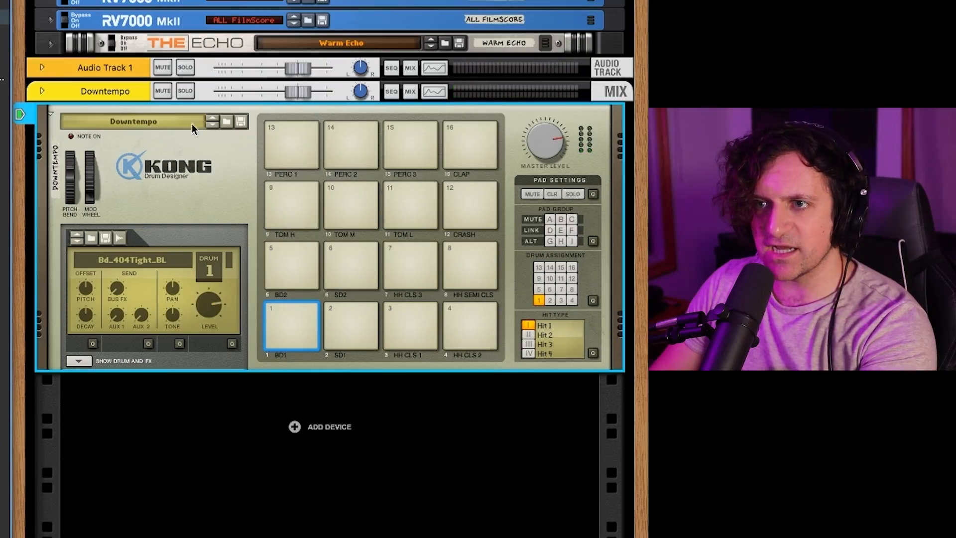
Step through Kong kit patches and browse the Kong 808 folder for the K808 Conga kit.
click(213, 126)
click(213, 126)
click(213, 127)
click(213, 127)
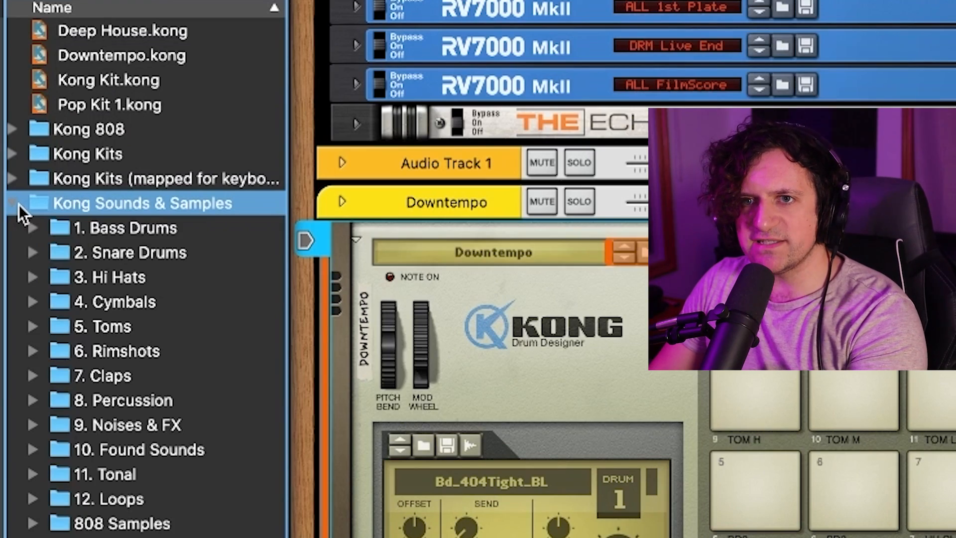
click(19, 204)
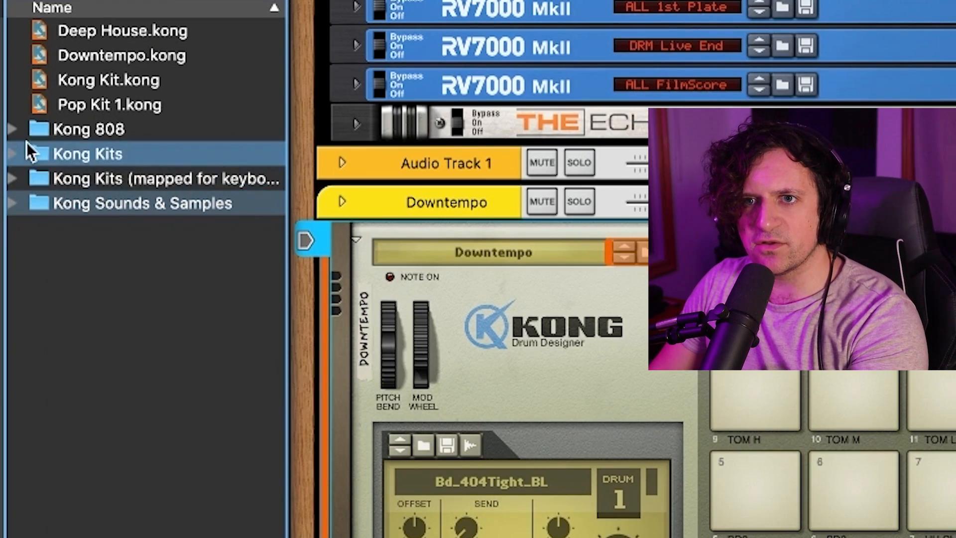
click(17, 125)
click(17, 125)
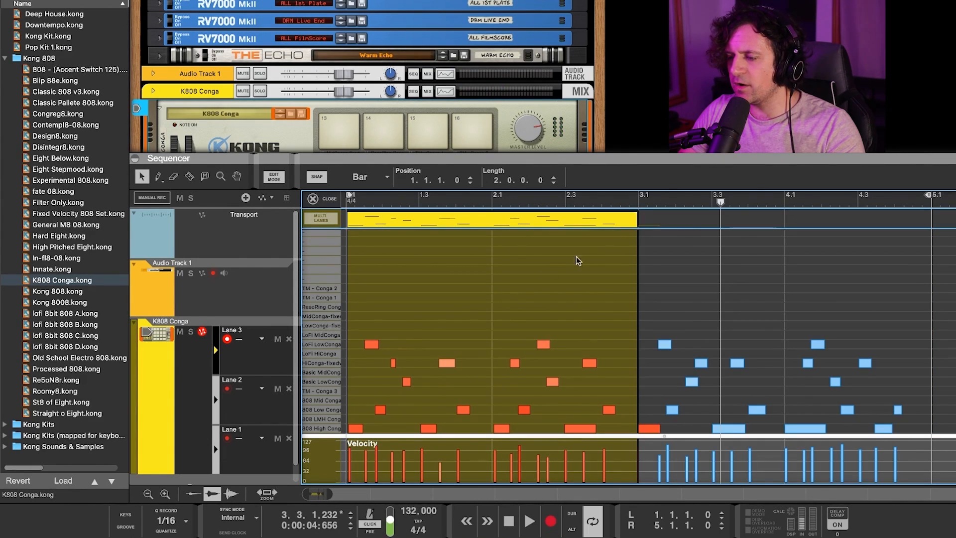
Duplicate the conga clip with Ctrl+D and join the copies into a single conga clip.
click(464, 308)
click(548, 225)
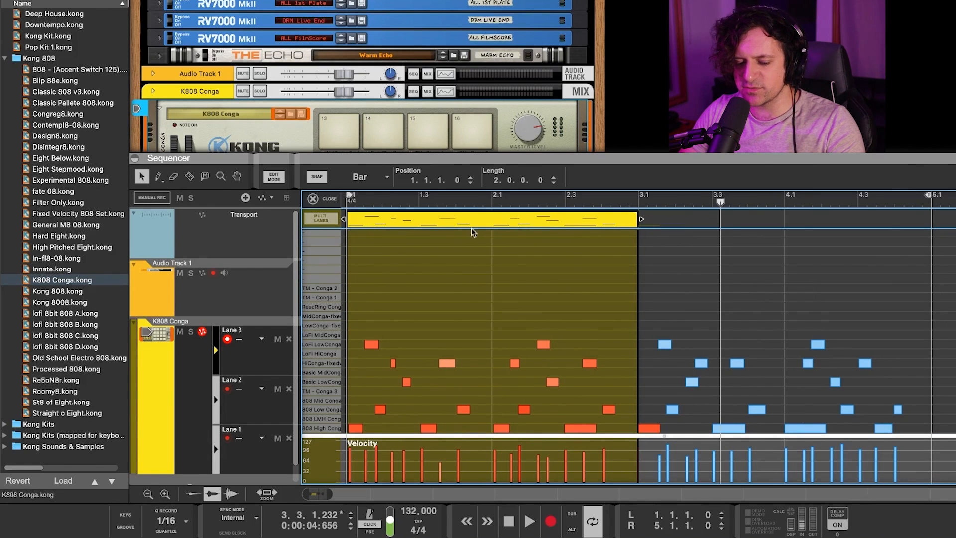
key(ctrl+d)
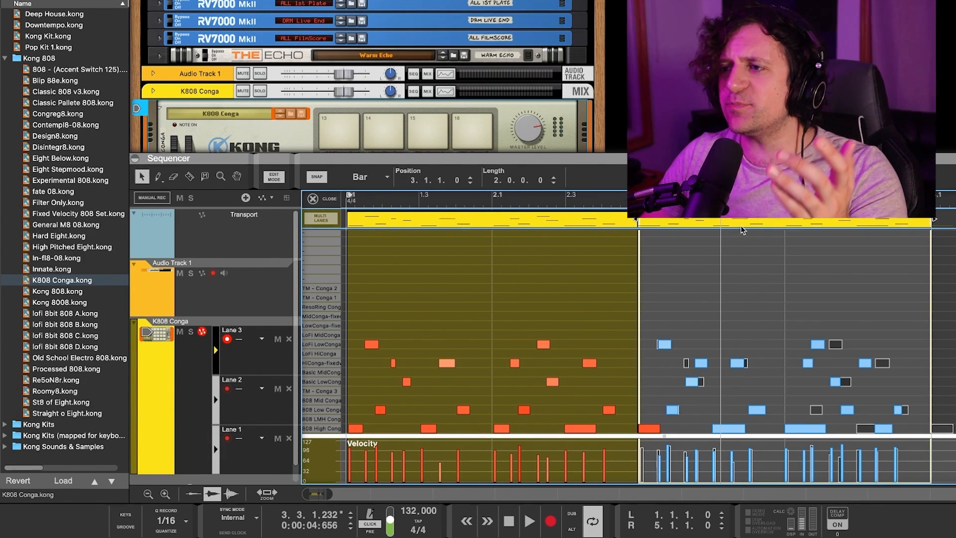
click(742, 225)
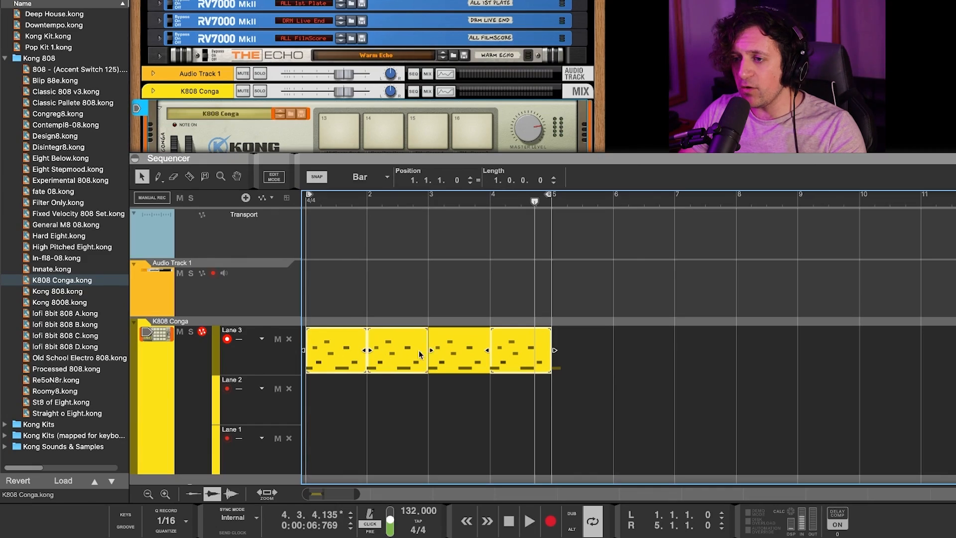
right_click(460, 350)
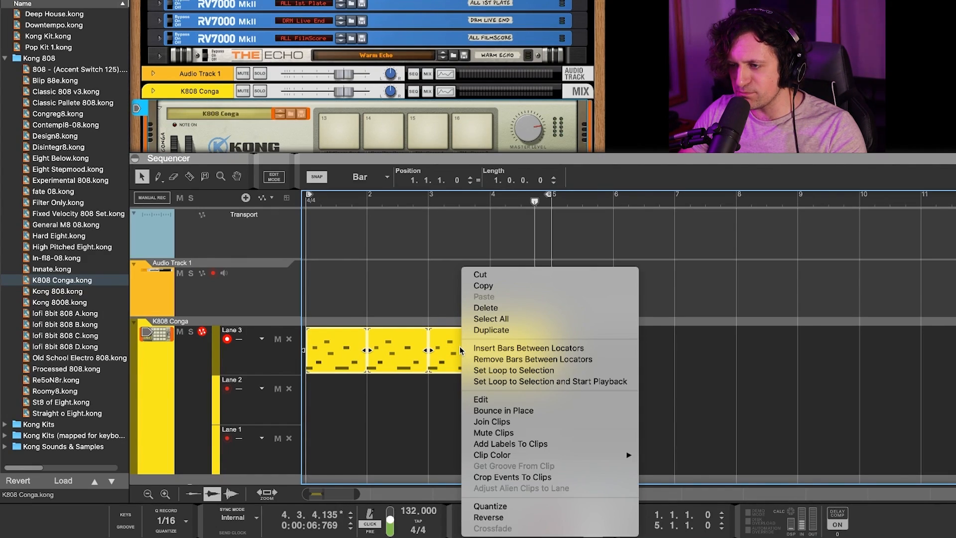
click(525, 422)
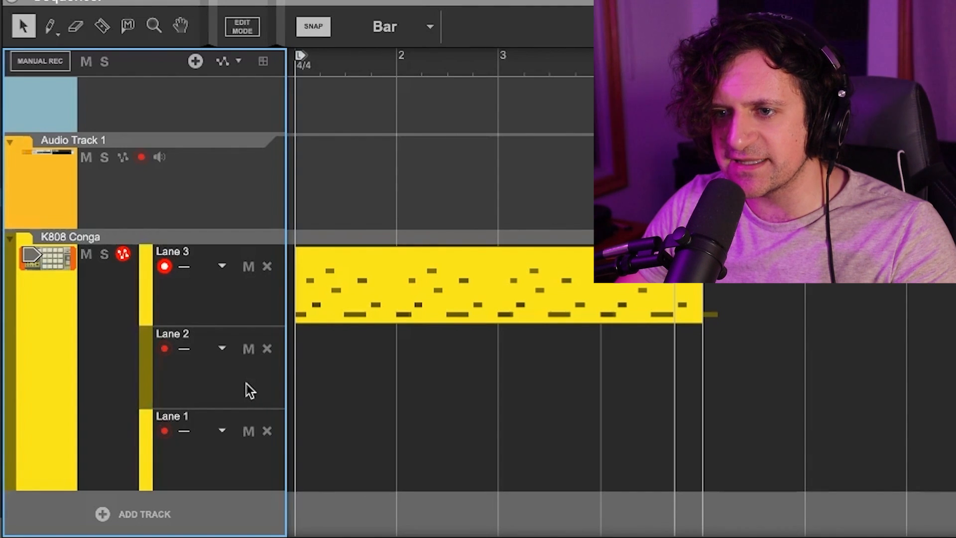
Create a new audio track, place two kick samples in bar 1 of Audio Track 2, and adjust the short clip's level.
click(213, 393)
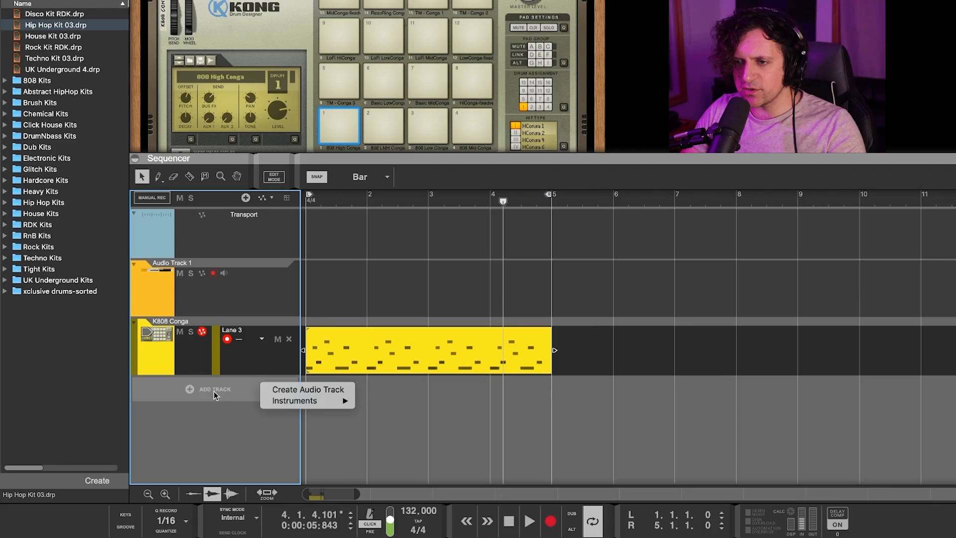
click(333, 389)
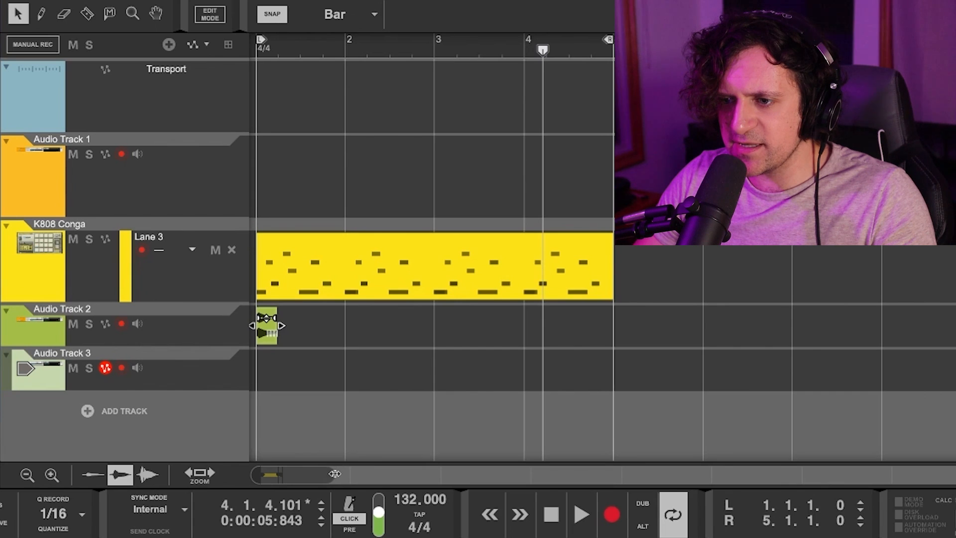
drag(334, 473, 299, 478)
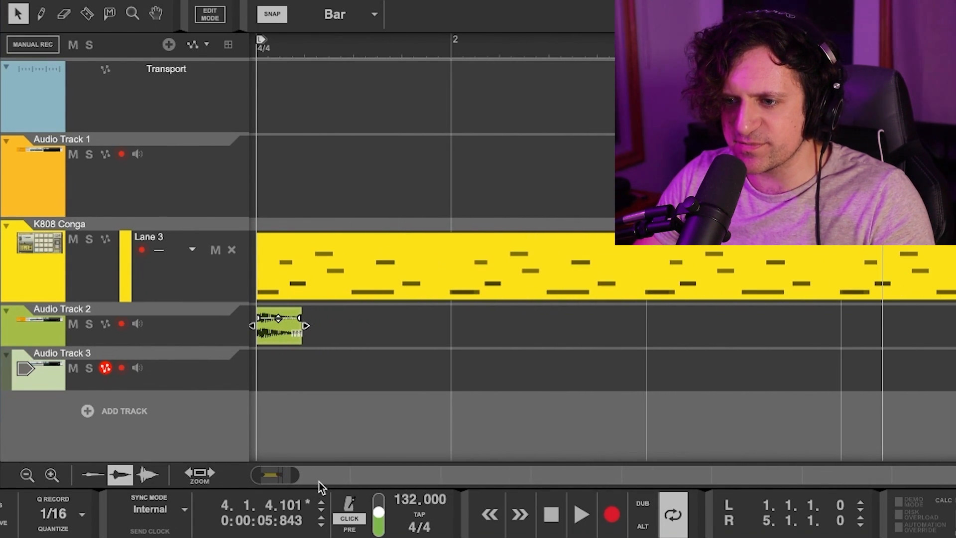
scroll(322, 431, down, 5)
scroll(323, 430, up, 8)
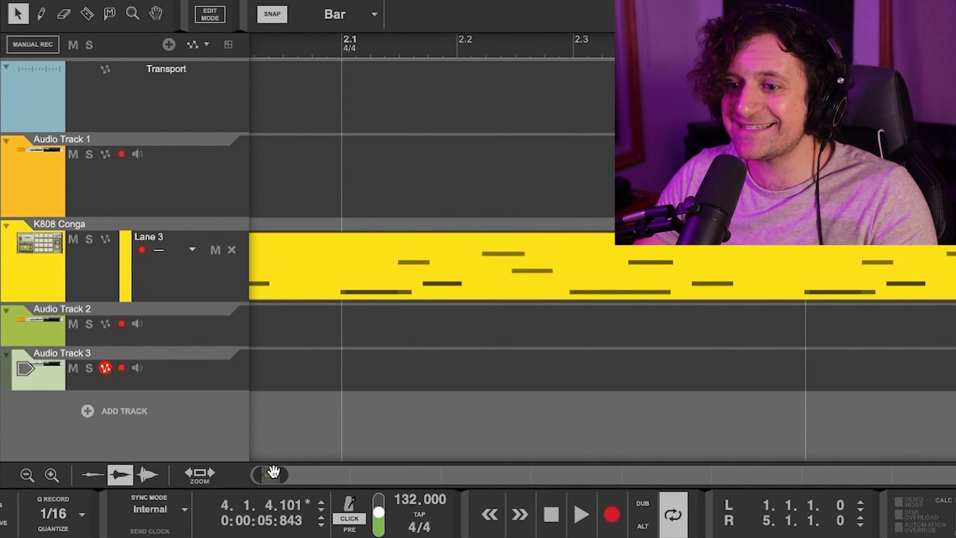
drag(274, 472, 237, 476)
drag(458, 262, 481, 277)
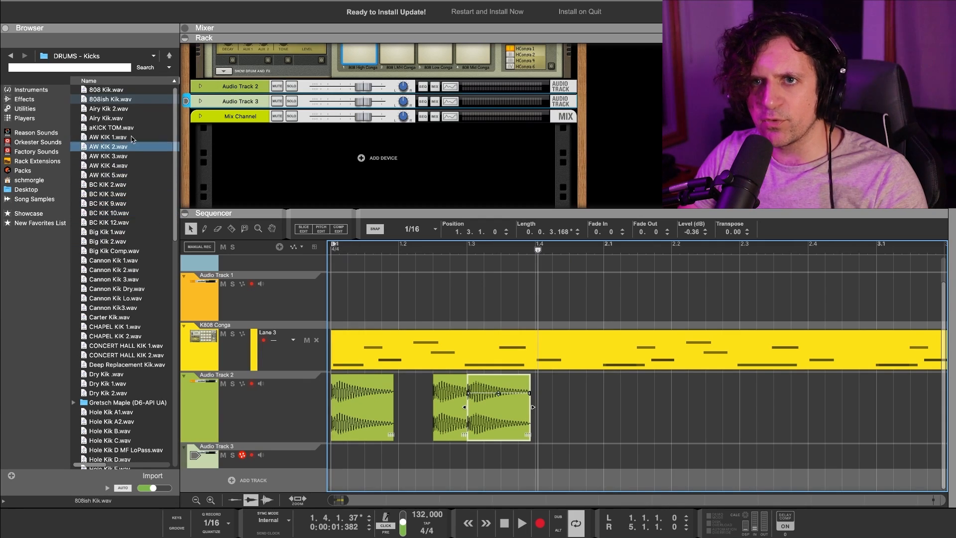
Reposition the Grey Snr comp cut points on Audio Track 3, pulling one back to 1.3.
click(106, 159)
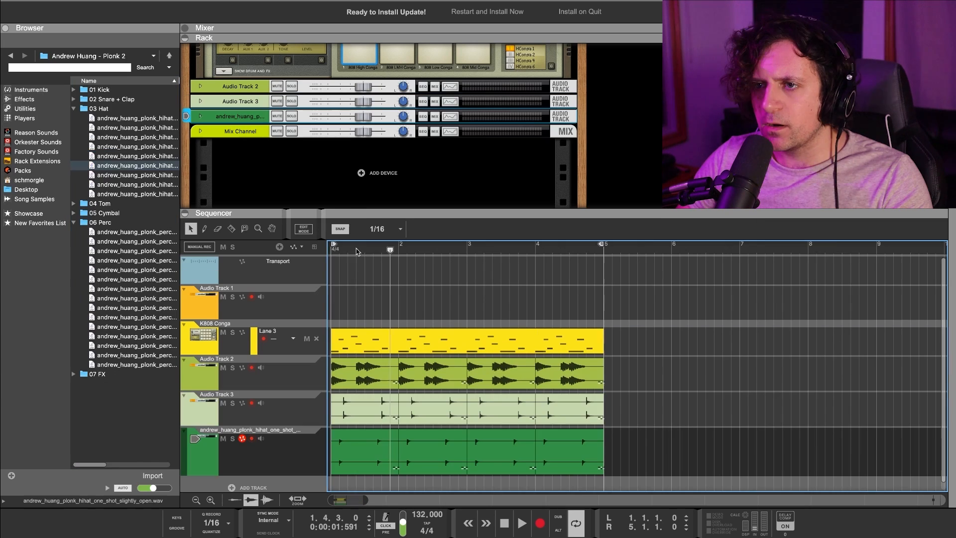
scroll(587, 404, down, 1)
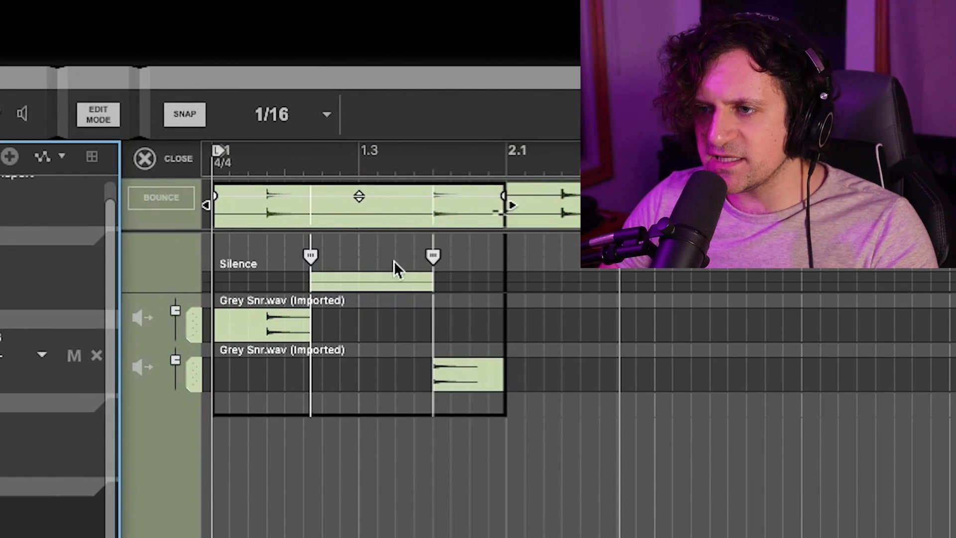
mouse_move(434, 256)
mouse_down()
mouse_move(464, 258)
mouse_move(358, 259)
mouse_up()
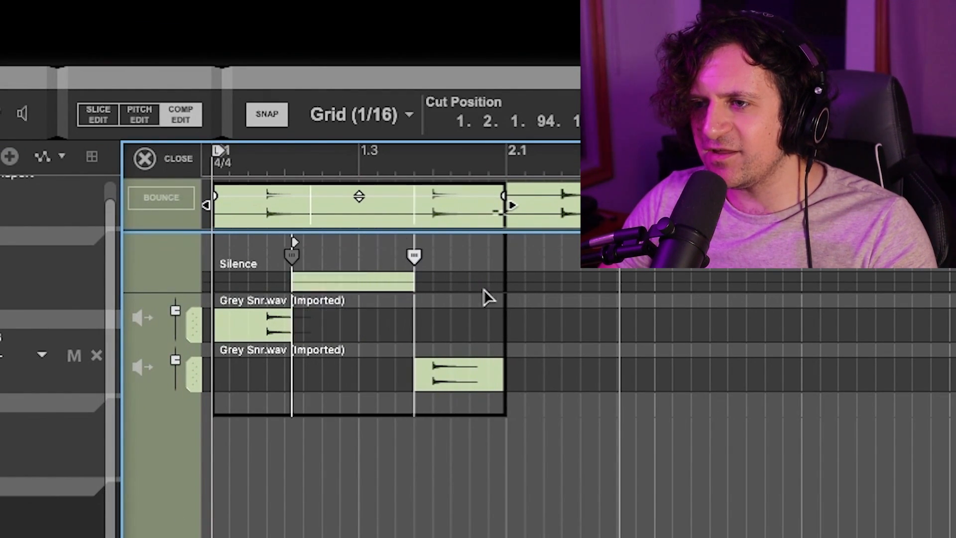
mouse_move(482, 288)
mouse_down()
mouse_move(377, 306)
mouse_move(478, 344)
mouse_up()
mouse_move(414, 256)
mouse_down()
mouse_move(381, 292)
mouse_move(330, 306)
mouse_up()
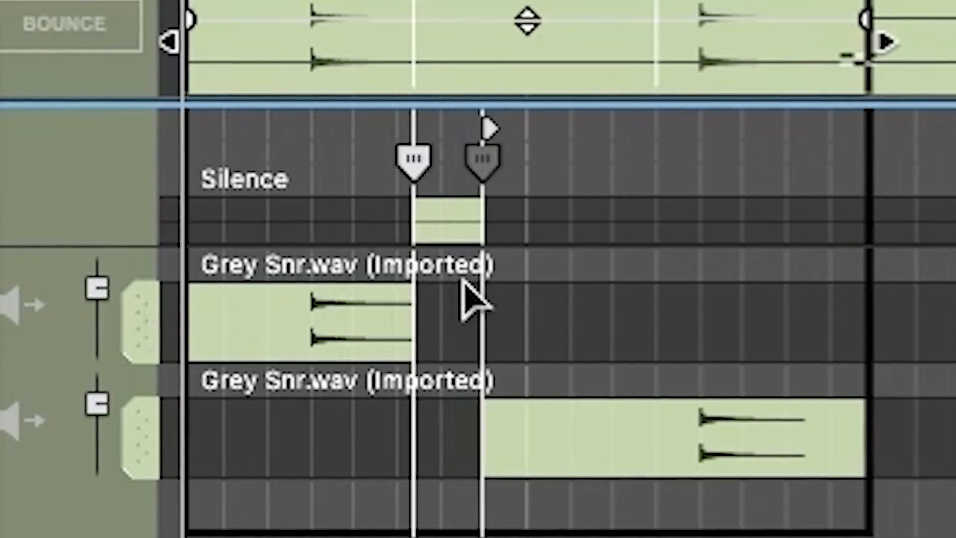
drag(465, 293, 598, 315)
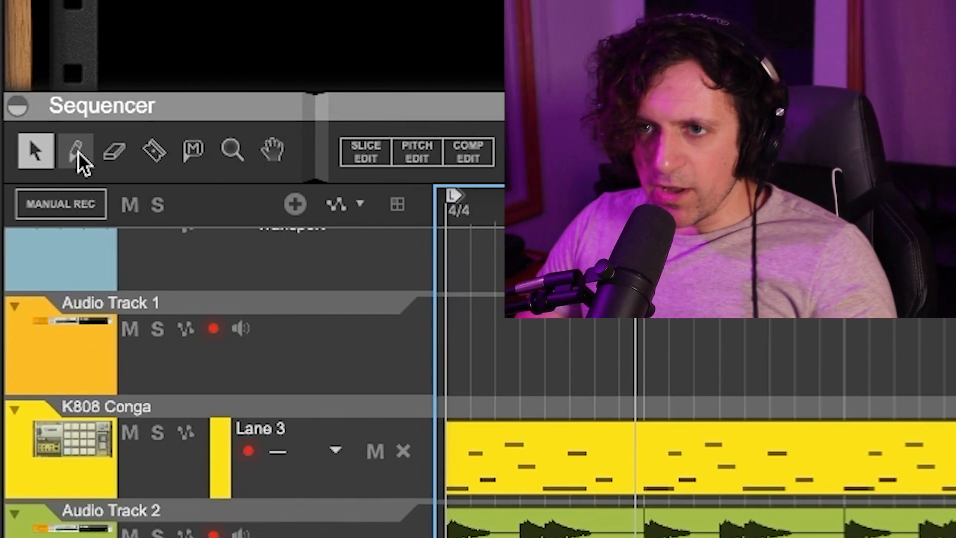
Draw several clips across the track lanes with the Pencil tool.
click(77, 151)
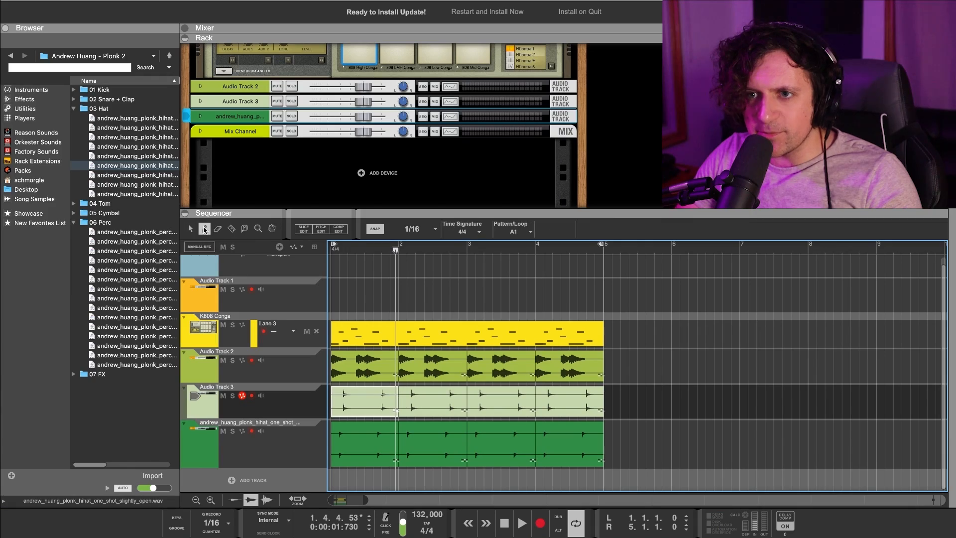
mouse_move(578, 365)
mouse_down()
mouse_move(721, 361)
mouse_move(697, 358)
mouse_up()
drag(757, 334, 620, 329)
click(610, 328)
drag(630, 366, 650, 368)
drag(705, 401, 714, 403)
drag(804, 402, 812, 400)
drag(821, 335, 765, 333)
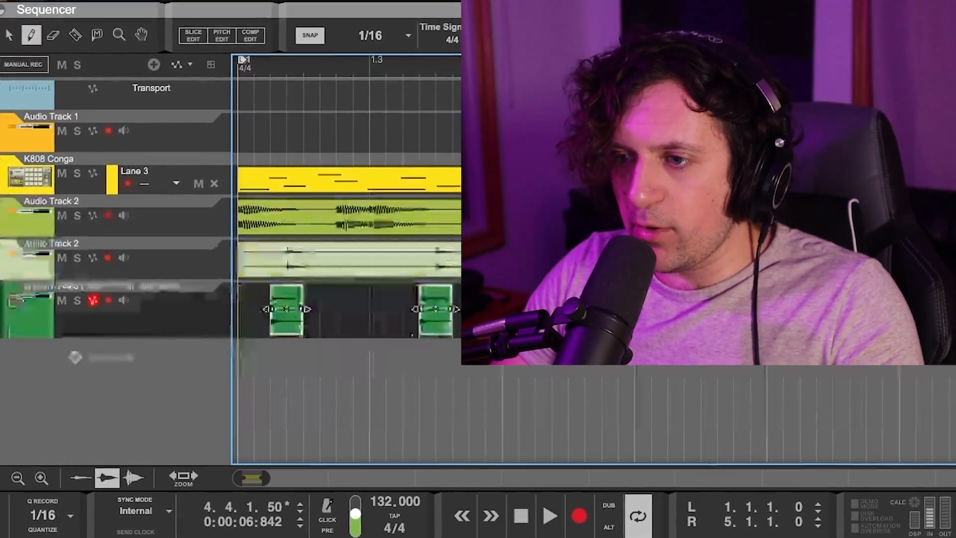
scroll(346, 259, down, 5)
scroll(346, 259, down, 4)
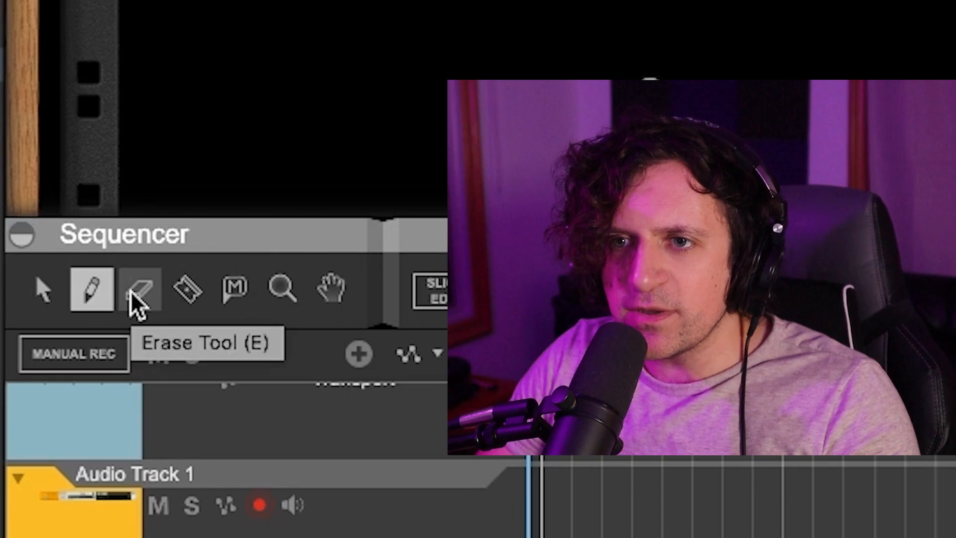
Erase and razor-split several clips, mute the yellow K808 Conga clip, then list the built-in Effects.
click(217, 232)
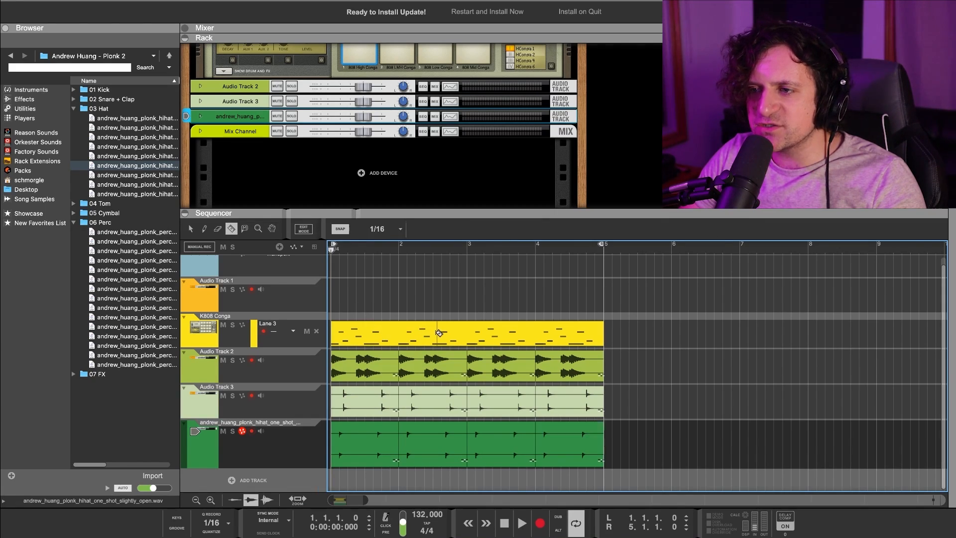
click(458, 334)
click(491, 335)
click(509, 337)
click(527, 338)
click(500, 362)
click(492, 362)
click(411, 363)
click(368, 367)
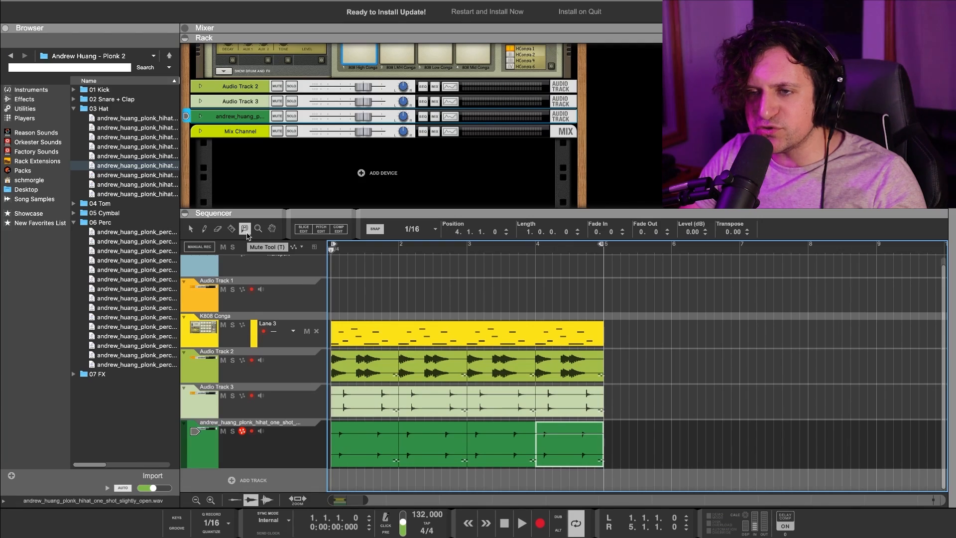
click(395, 332)
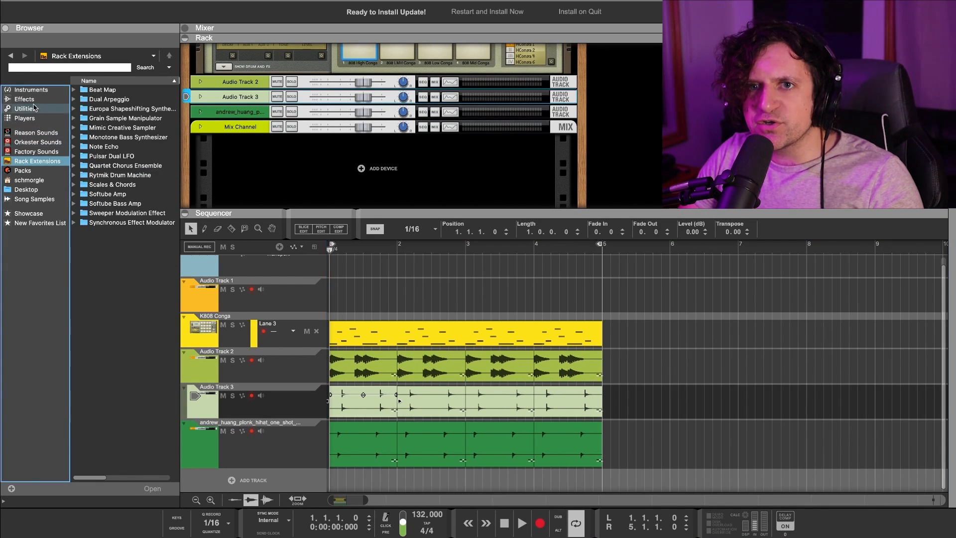
click(24, 99)
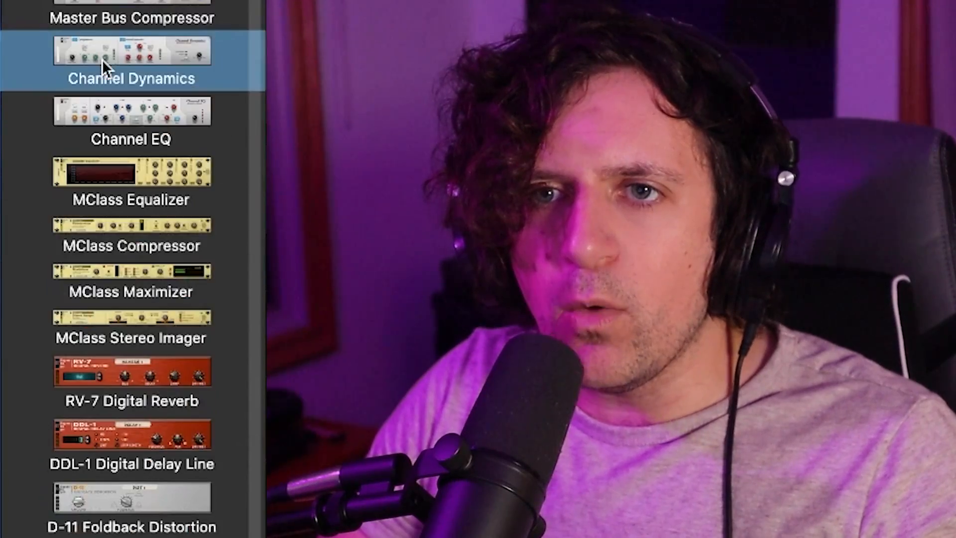
Add a Pulveriser Demolition to the rack and play the song to hear it.
scroll(103, 59, down, 10)
click(109, 65)
scroll(128, 117, down, 8)
click(134, 100)
scroll(134, 100, up, 8)
click(171, 178)
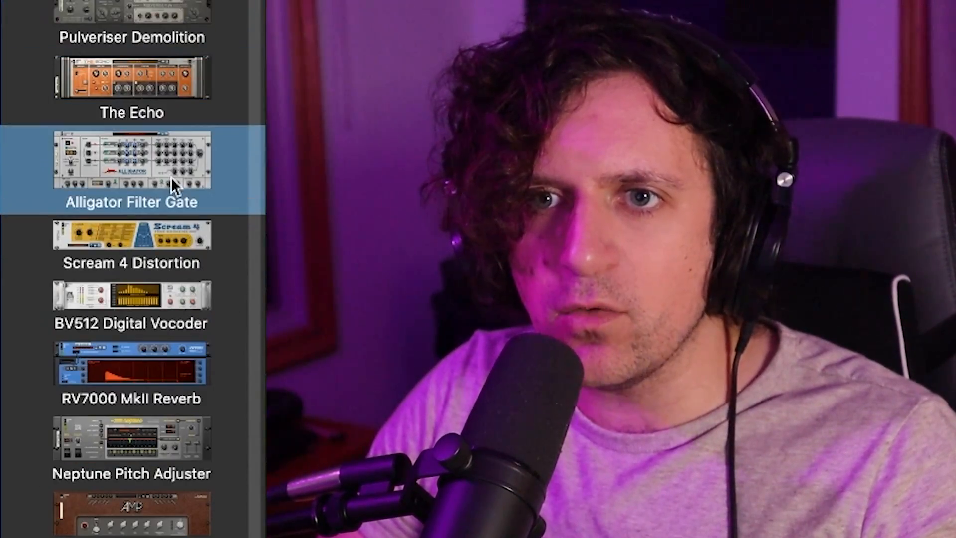
click(144, 14)
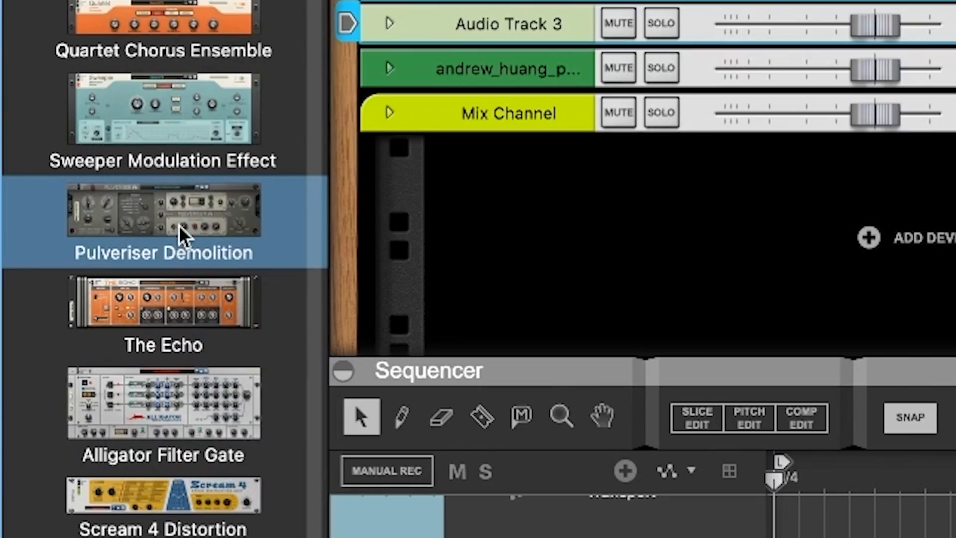
drag(178, 225, 697, 45)
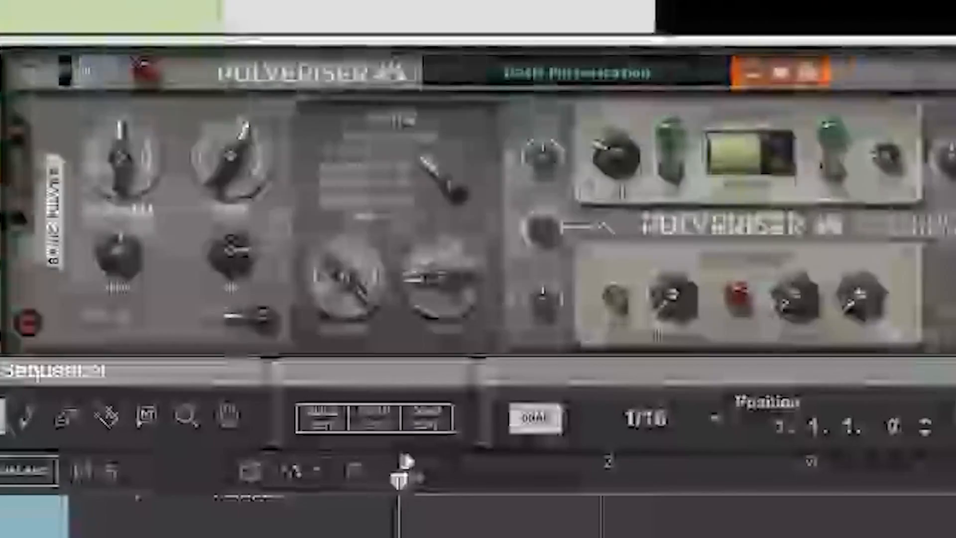
key(space)
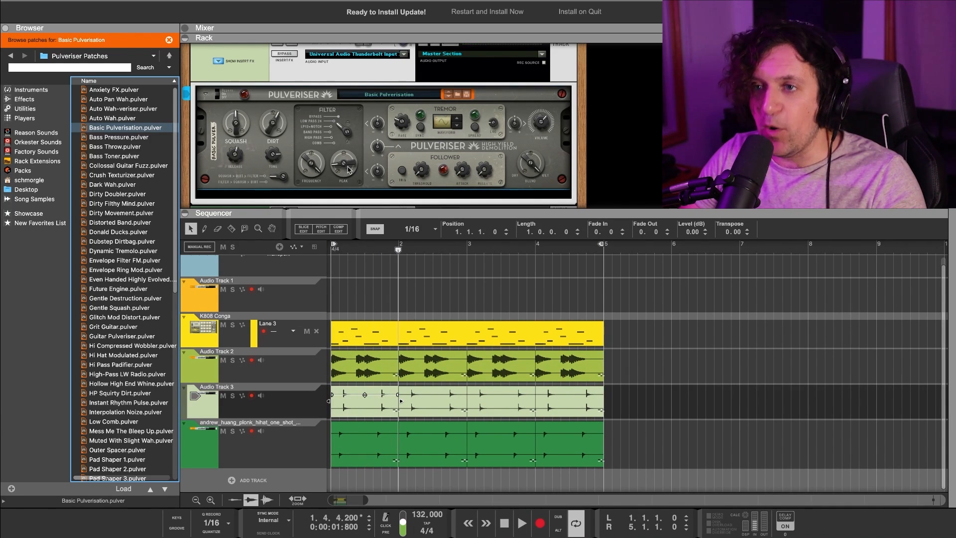
key(space)
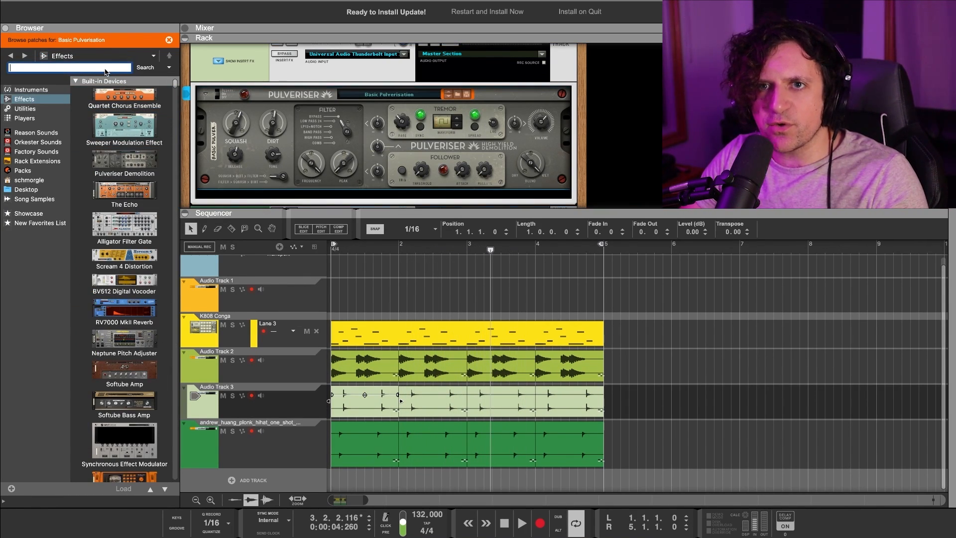
Search the effects for DELAY and add a DDL-1 Digital Delay Line below the Pulveriser.
key(Return)
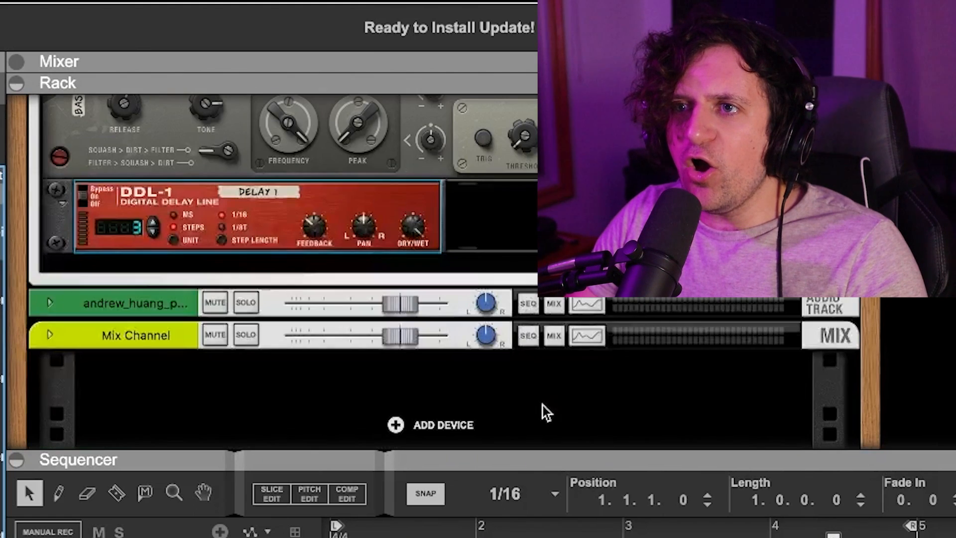
scroll(542, 408, up, 5)
scroll(378, 318, down, 1)
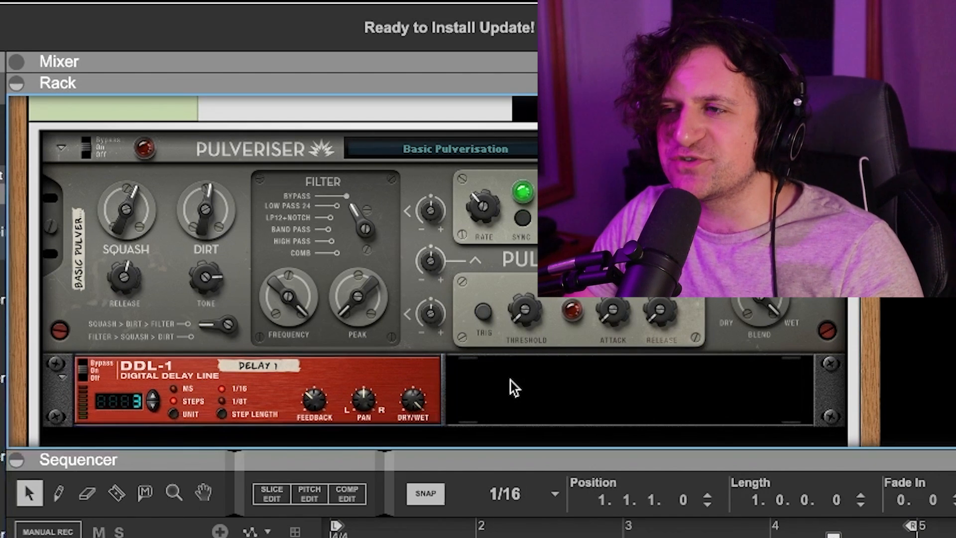
scroll(513, 389, down, 1)
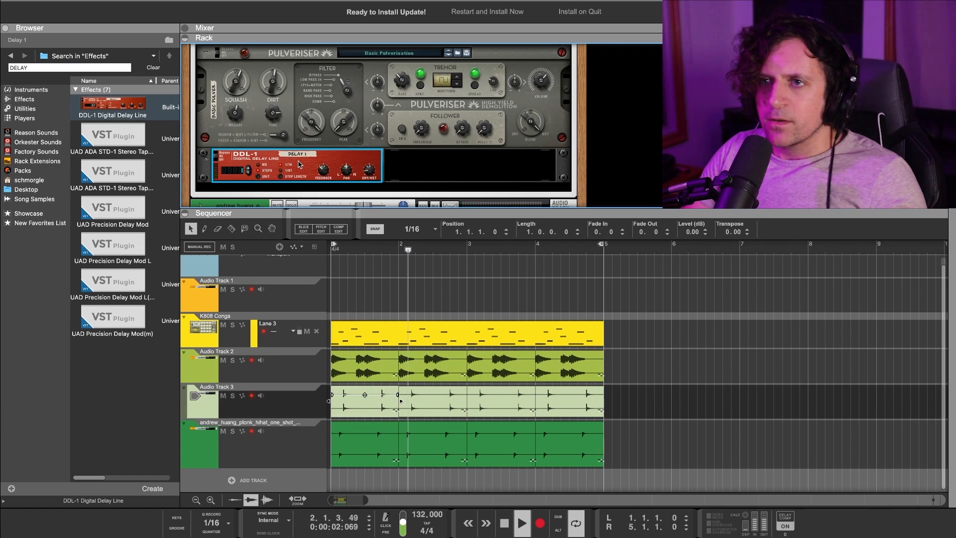
right_click(243, 341)
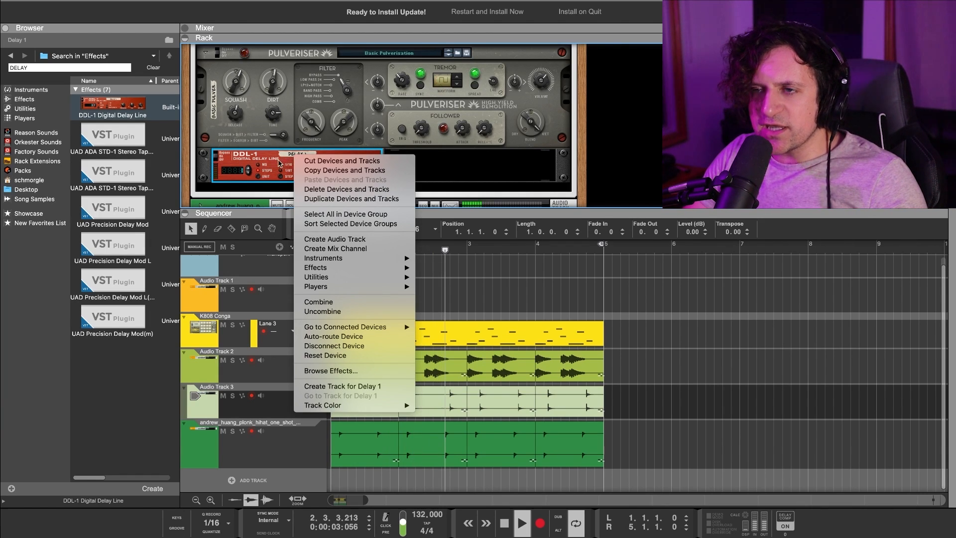
Close the DDL-1 options menu and turn the rack around to its rear.
click(276, 162)
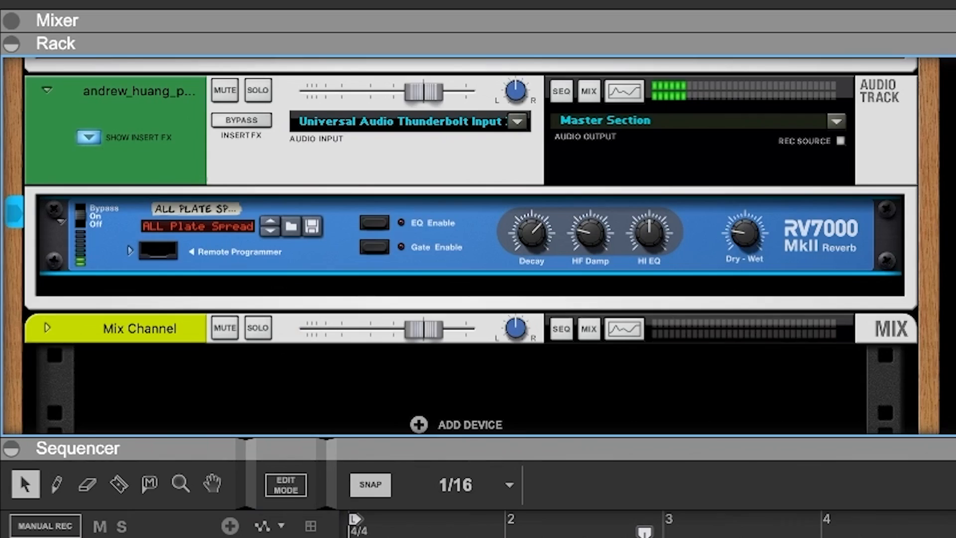
key(Tab)
key(Tab)
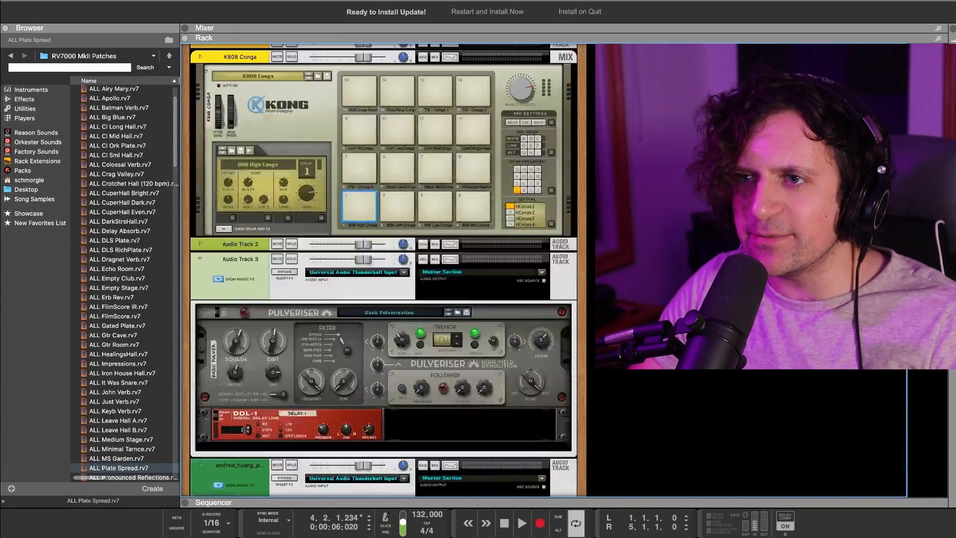
Flip the rack, unplug Kong's right main output cable, and scroll through the rear cabling.
key(Tab)
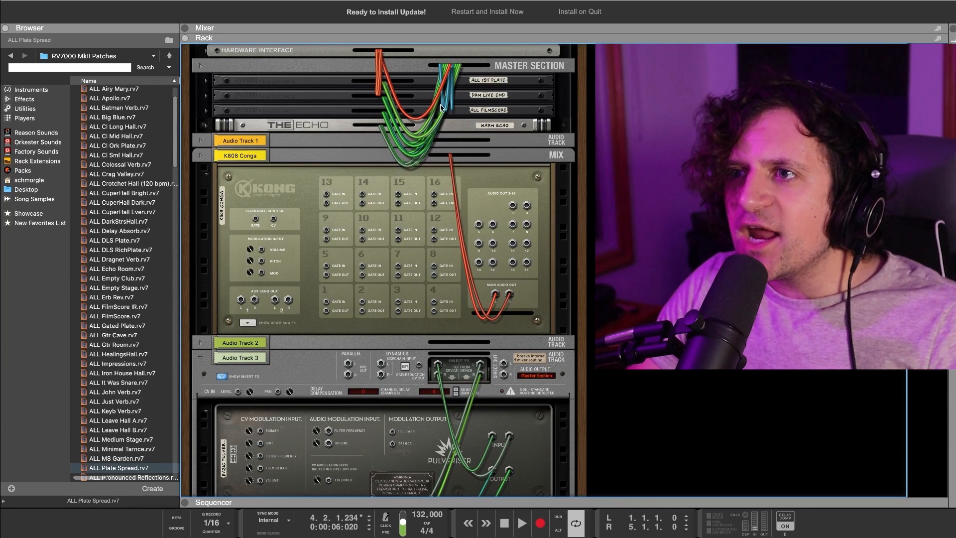
scroll(522, 297, down, 1)
mouse_move(500, 285)
mouse_down()
mouse_move(482, 240)
mouse_move(509, 280)
mouse_up()
scroll(564, 277, down, 12)
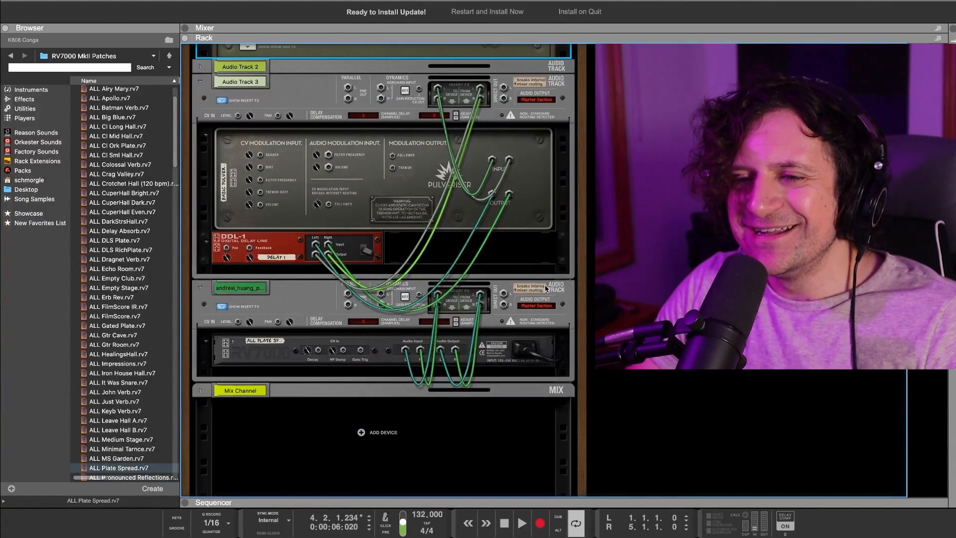
scroll(541, 291, up, 15)
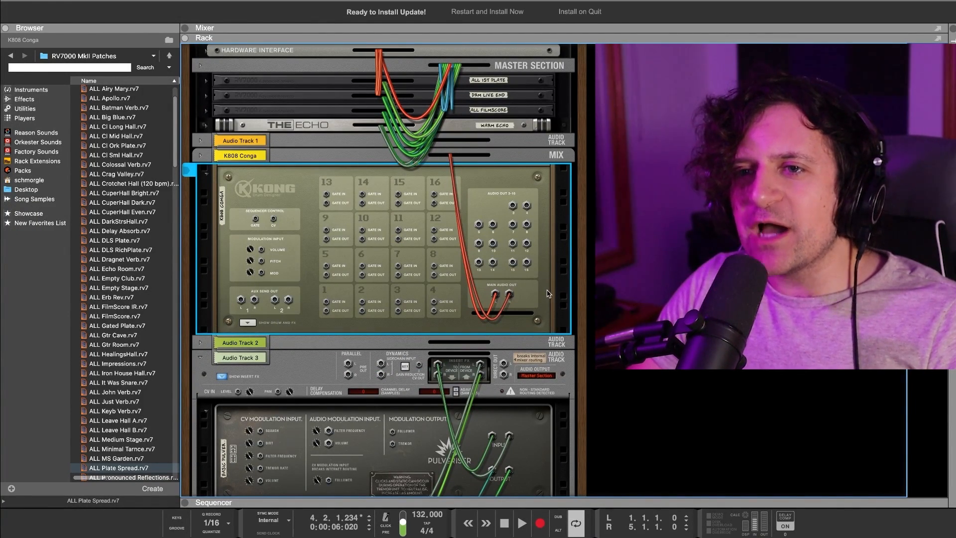
scroll(547, 290, down, 5)
scroll(540, 291, down, 2)
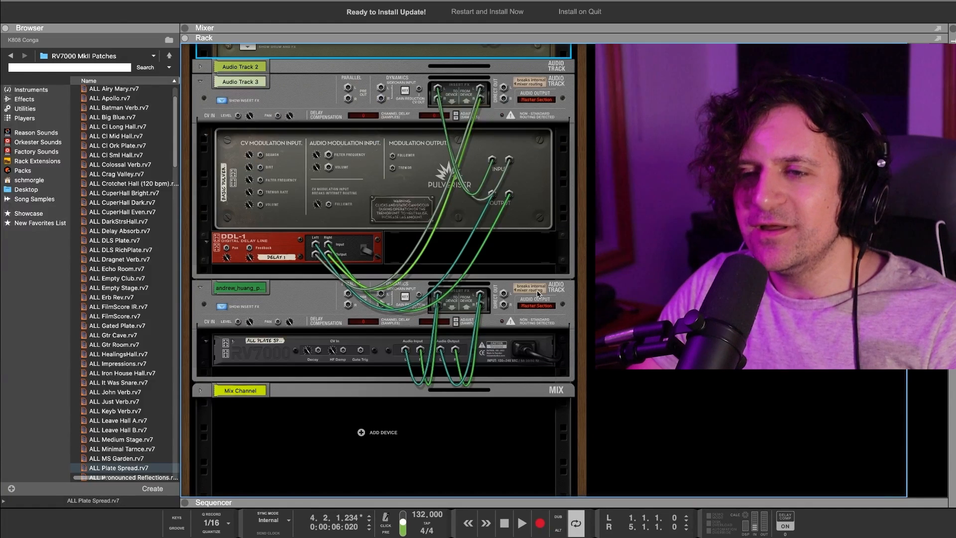
scroll(530, 294, up, 7)
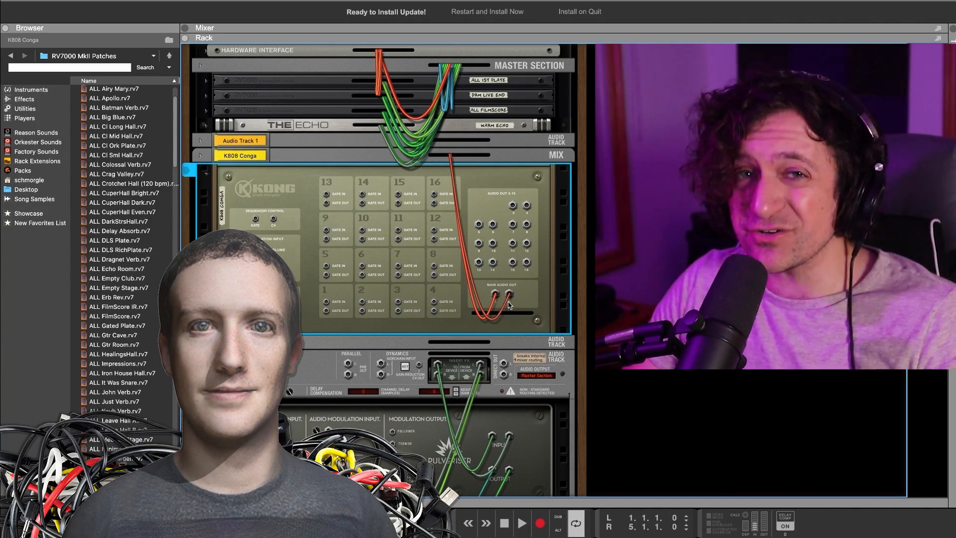
scroll(509, 314, down, 7)
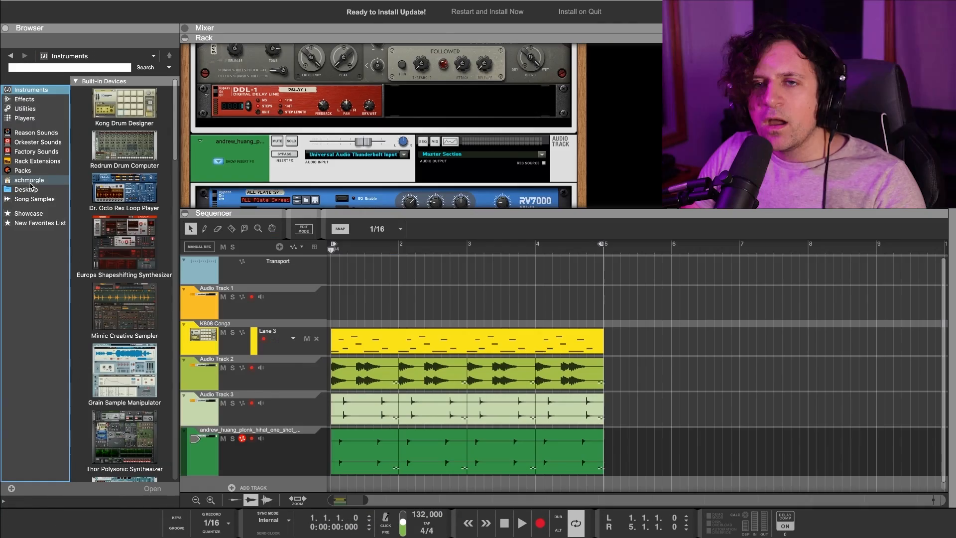
Add a SubTractor Analog Synthesizer with the Bass Guitar patch, then play the song.
scroll(127, 162, down, 3)
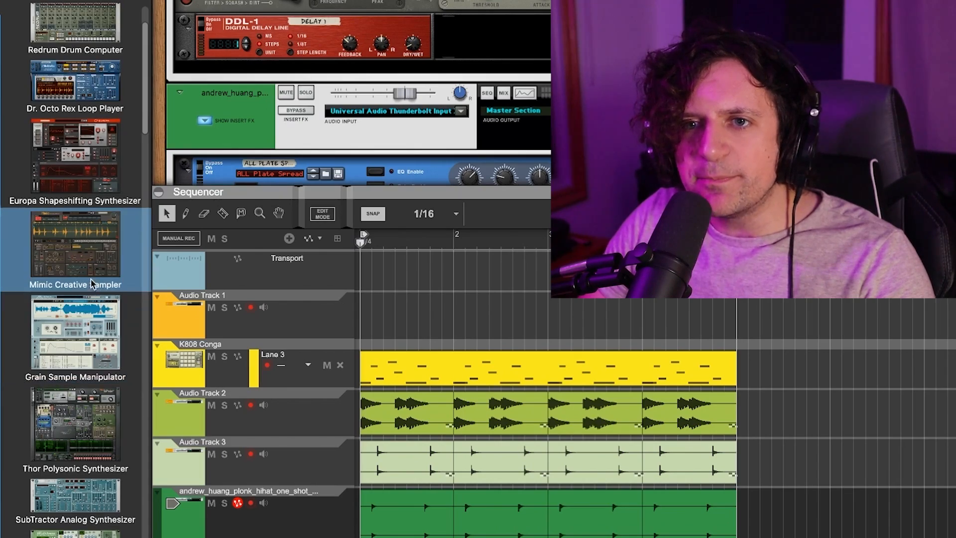
scroll(91, 280, up, 3)
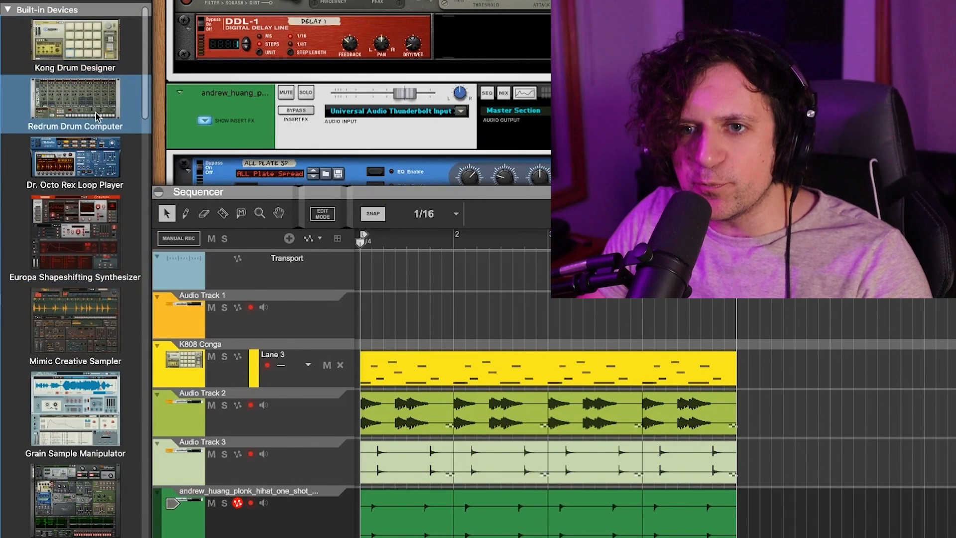
scroll(90, 326, down, 3)
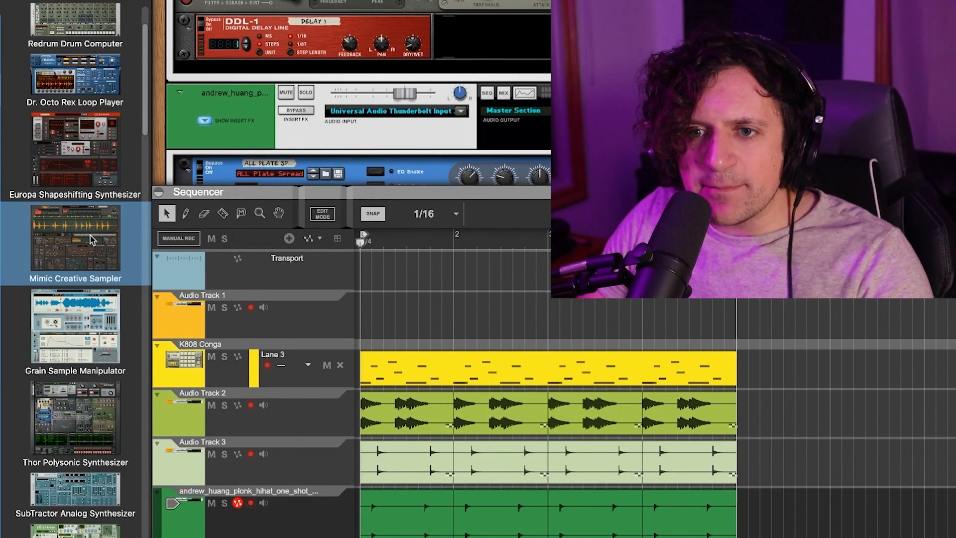
scroll(91, 235, down, 1)
scroll(91, 242, down, 6)
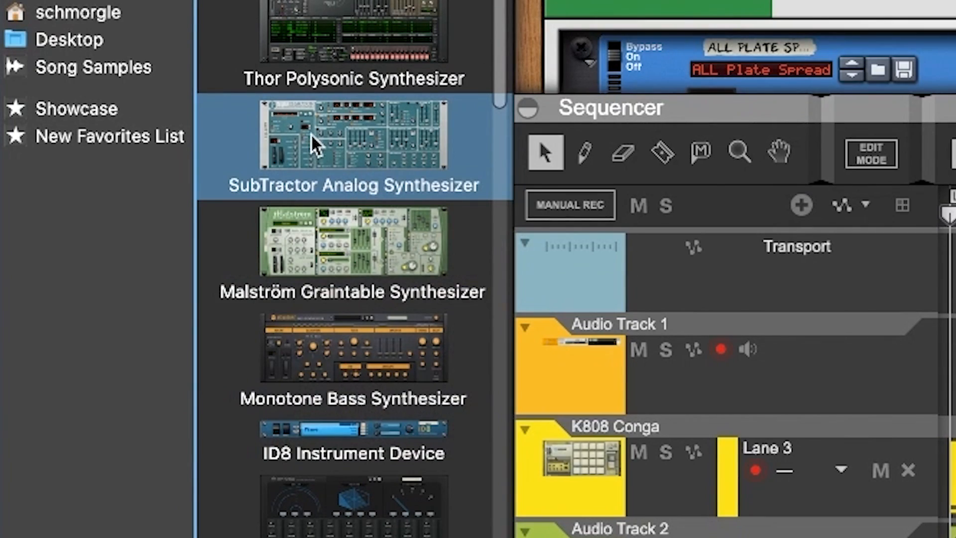
double_click(327, 145)
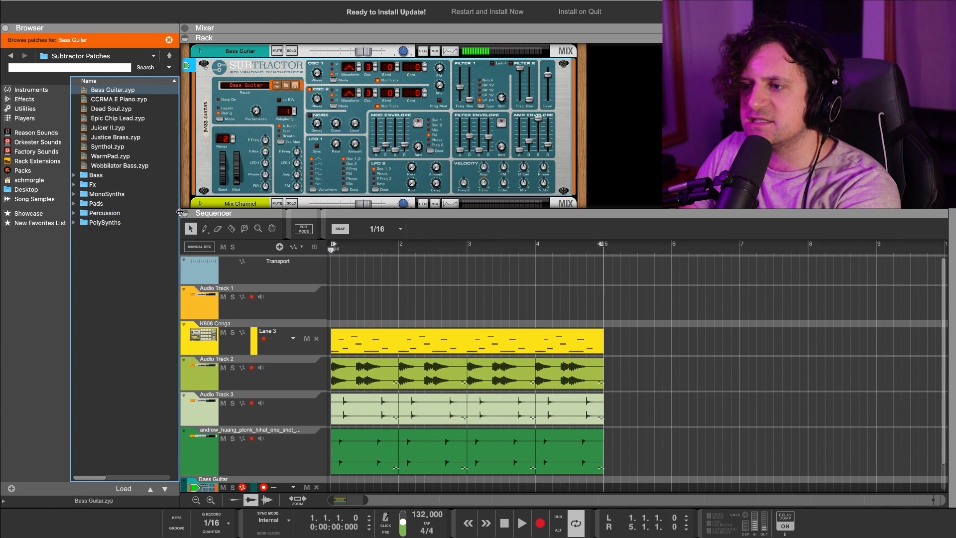
key(space)
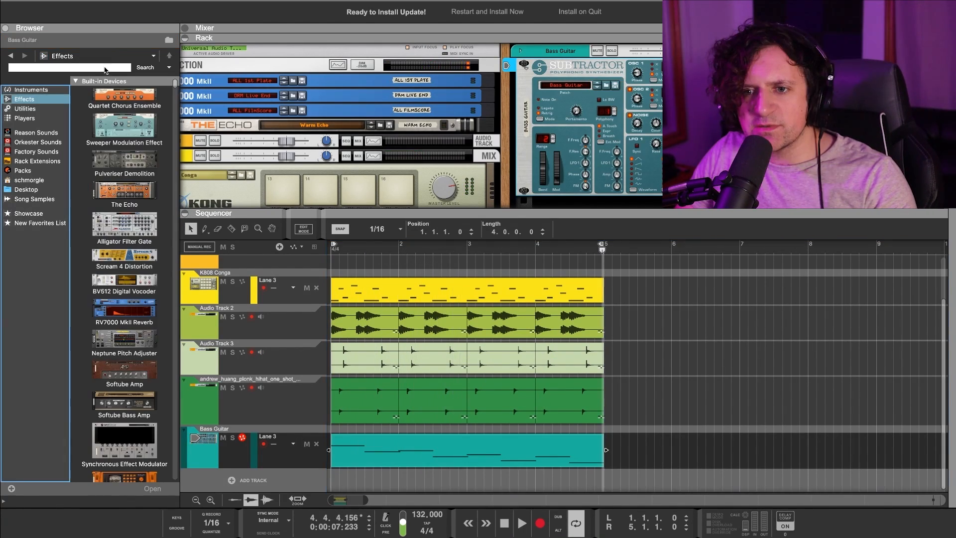
Insert an Audiomatic Retro Transformer from Effects onto the Bass Guitar track.
click(105, 68)
scroll(111, 167, down, 20)
scroll(111, 199, up, 20)
scroll(112, 279, down, 4)
scroll(123, 398, down, 1)
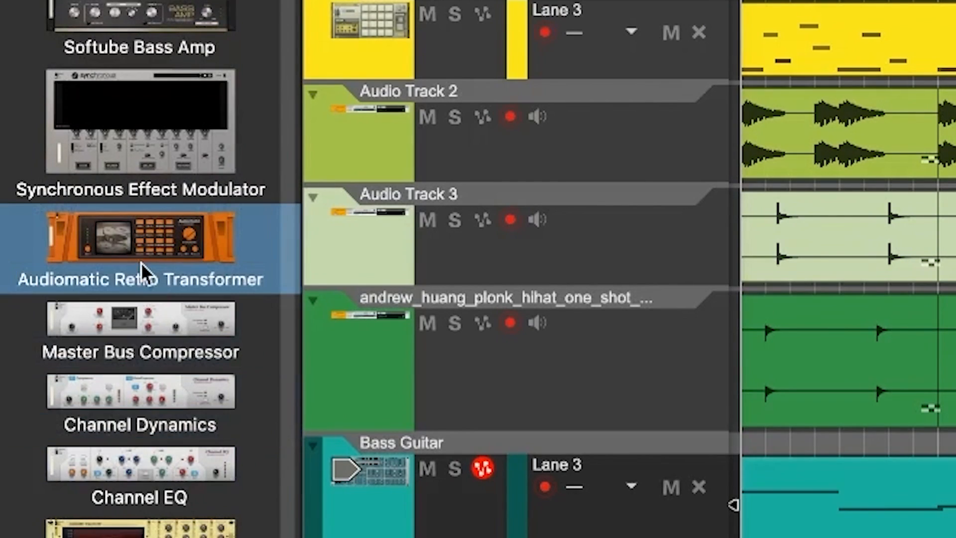
drag(145, 261, 642, 516)
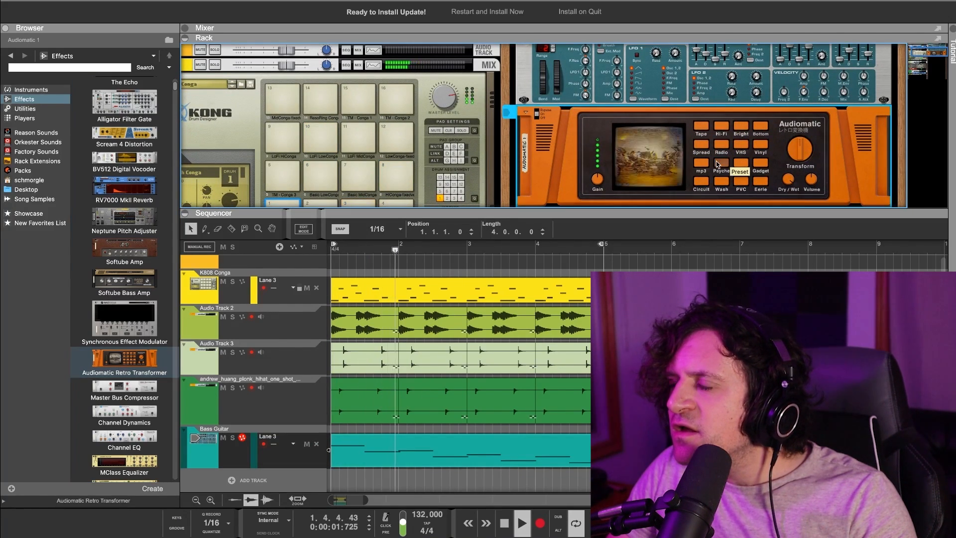
Audition the Audiomatic Psyche, Wash, Circuit and Vinyl presets.
click(717, 164)
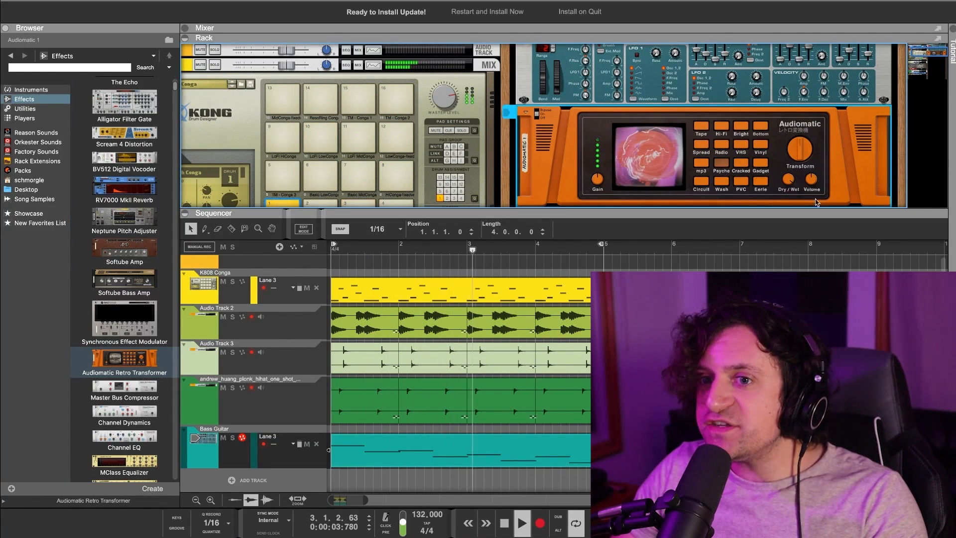
click(723, 182)
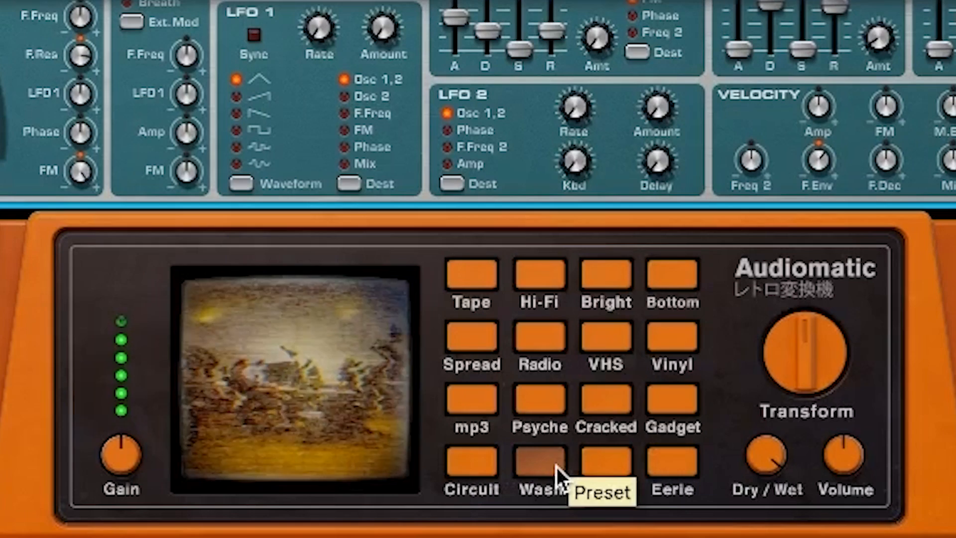
click(494, 467)
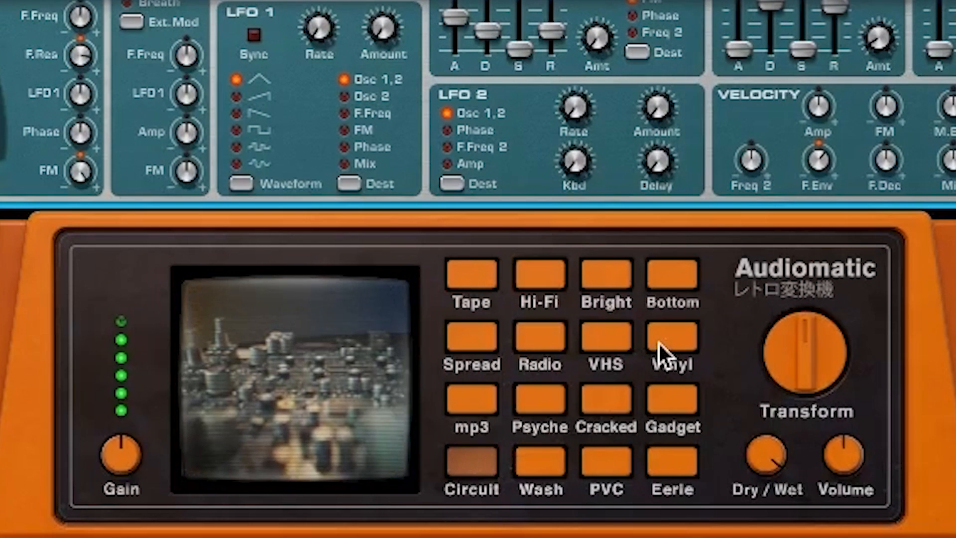
click(649, 346)
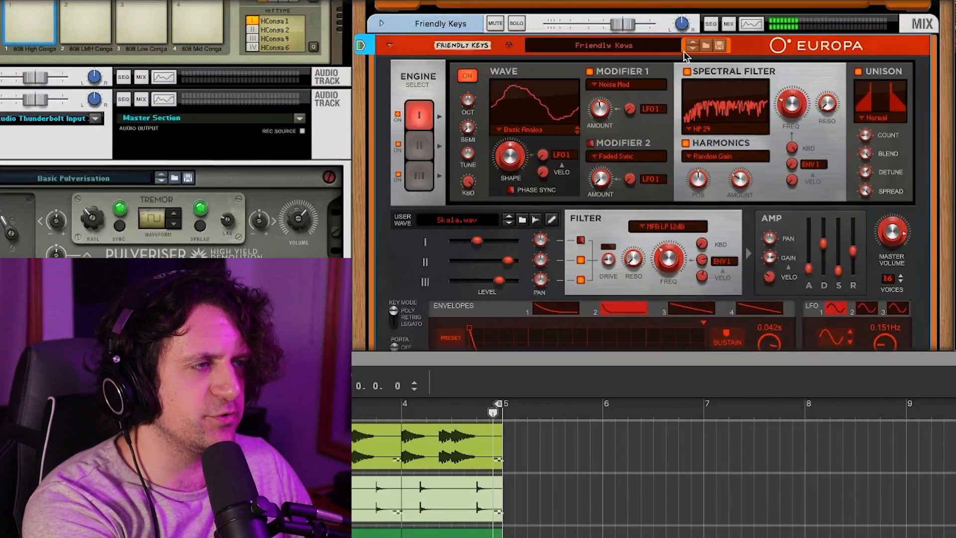
Step Europa back to the Fifth Drops Poly patch, change Thor's patch, and solo I Am Thor.
click(695, 42)
click(694, 42)
click(694, 42)
click(694, 41)
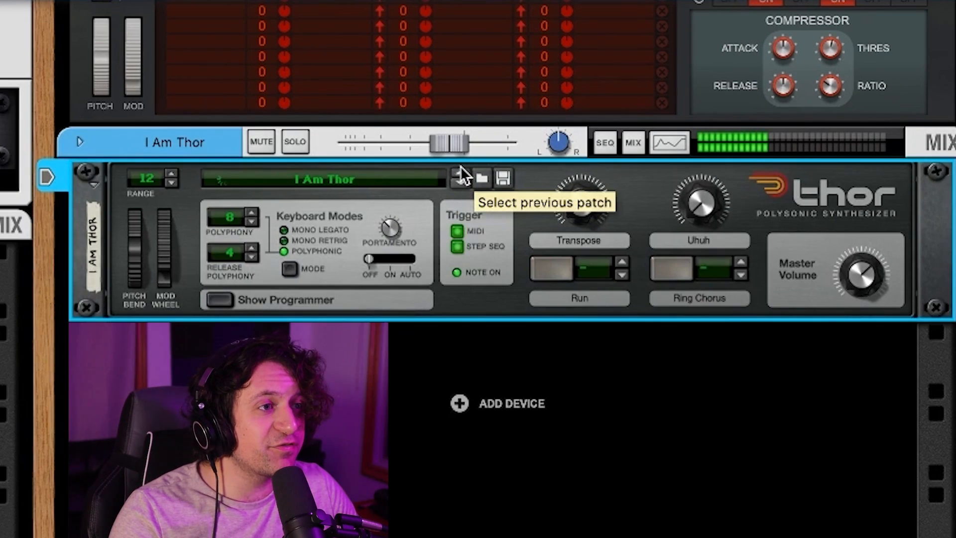
click(461, 172)
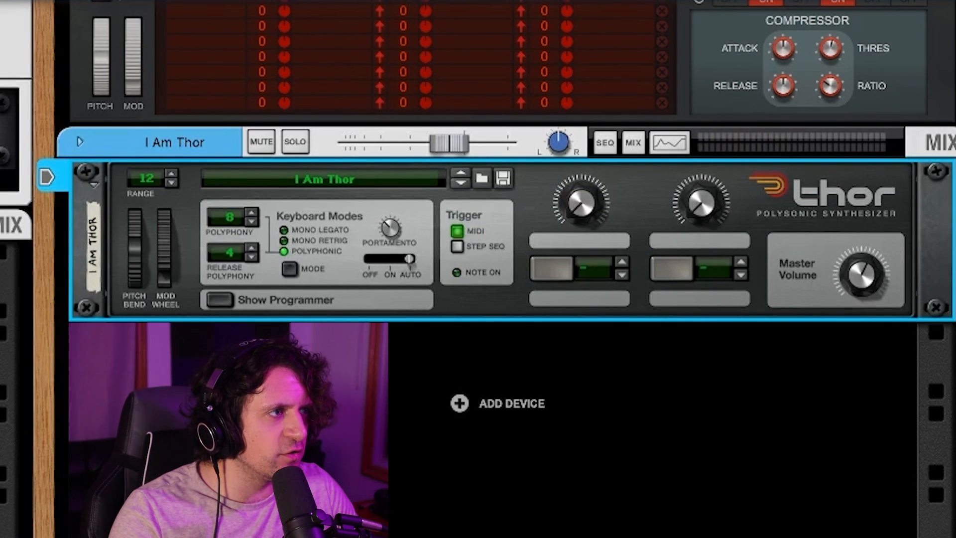
click(256, 101)
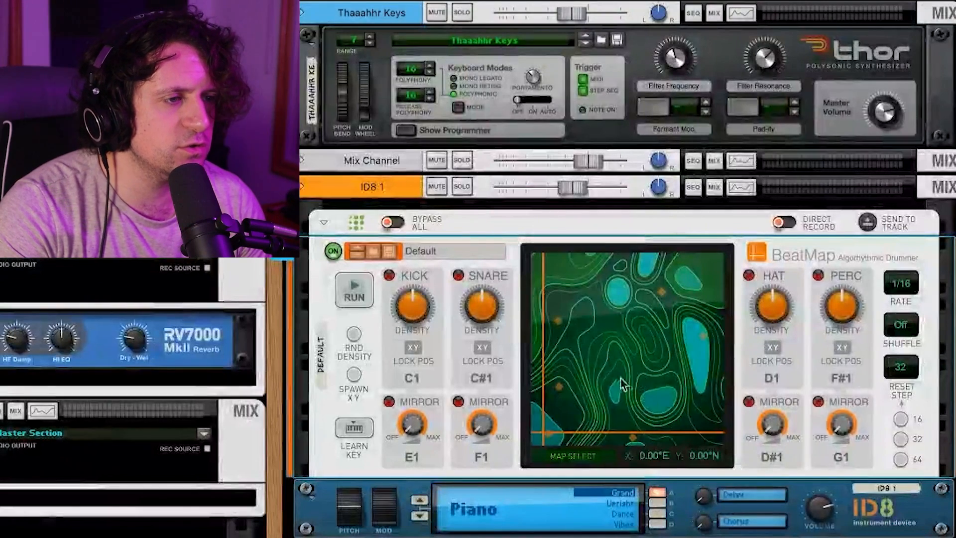
Move the BeatMap crosshair on the map and start playback.
drag(621, 389, 640, 397)
key(space)
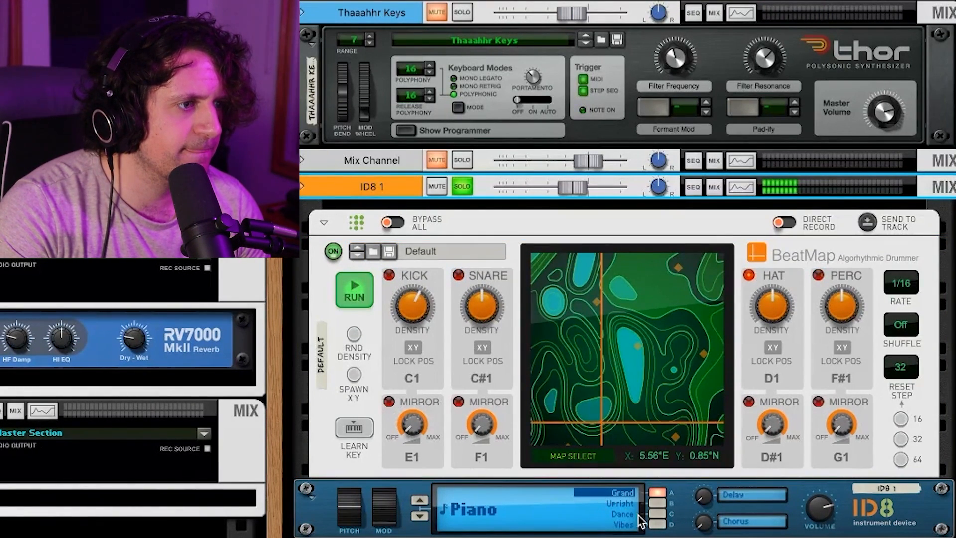
Switch the ID8 to the Pop drum kit and drag the BeatMap crosshair through three groove positions.
click(625, 504)
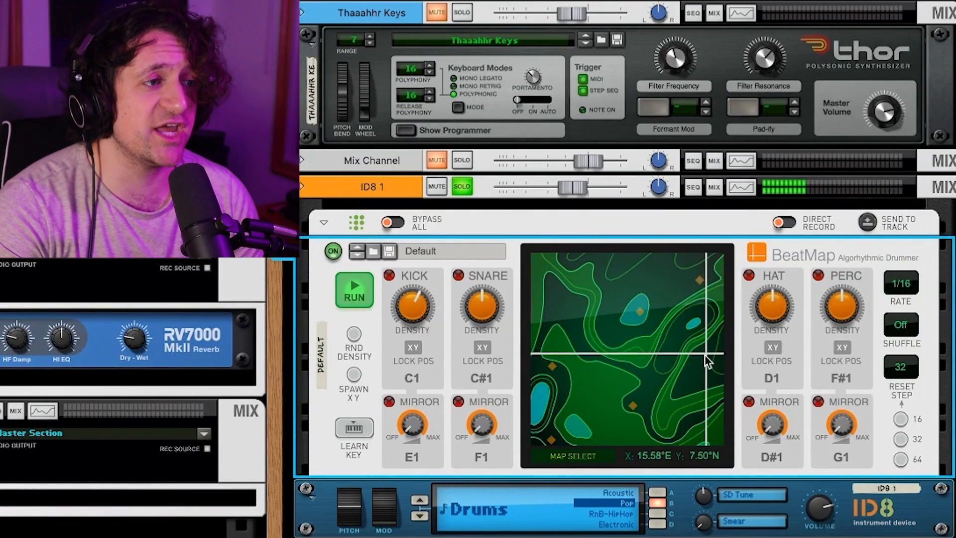
drag(705, 355, 665, 371)
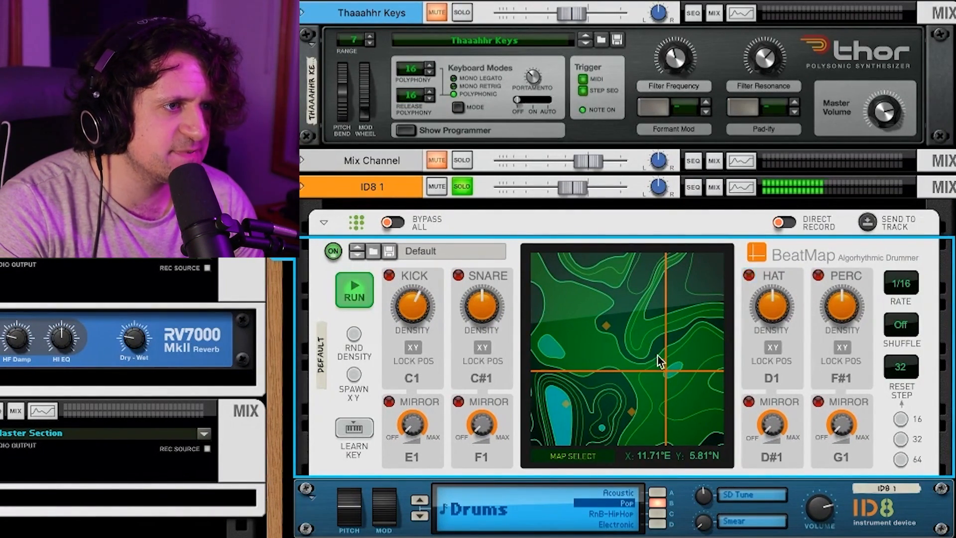
drag(652, 383, 528, 441)
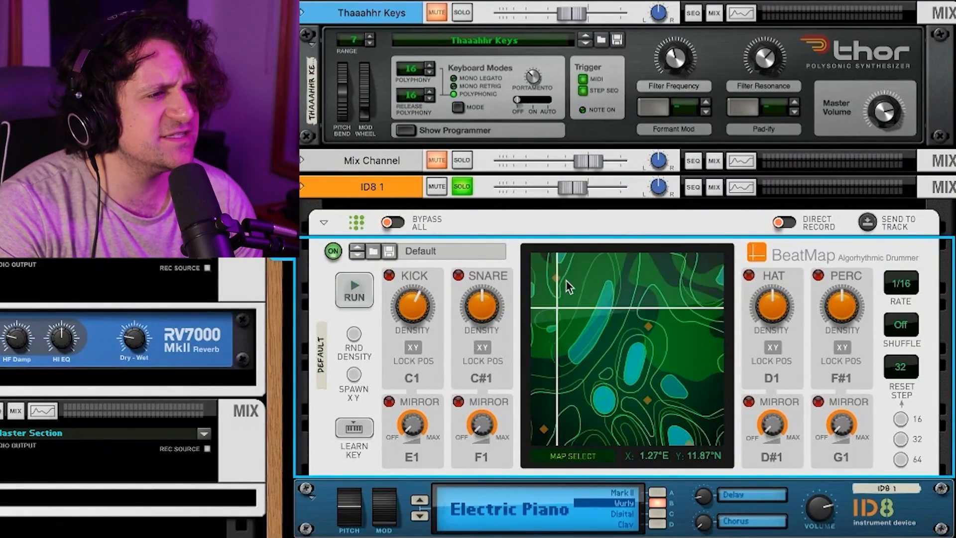
drag(567, 326, 608, 256)
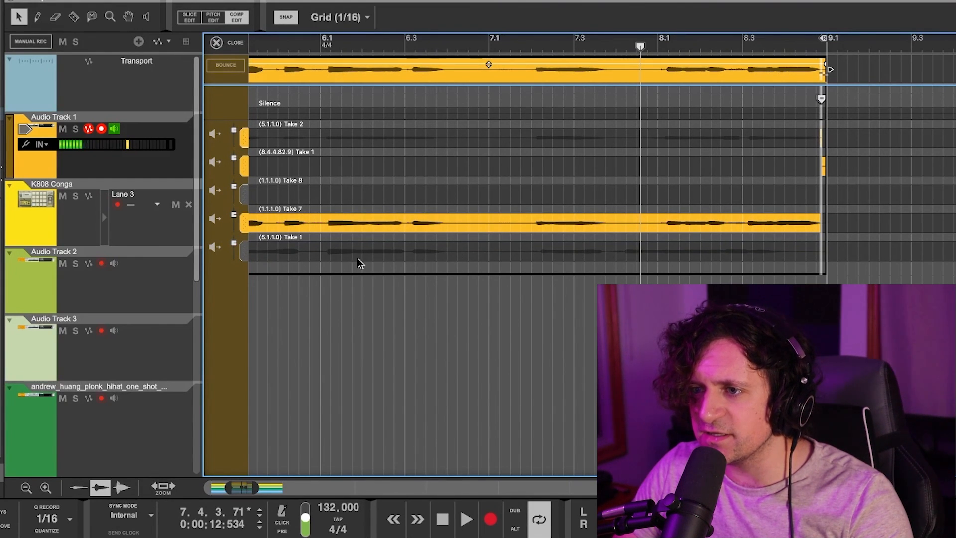
Choose the (5.1.1.0) Take 1 vocal take, then switch the maximized Rack view to the Mixer.
click(392, 257)
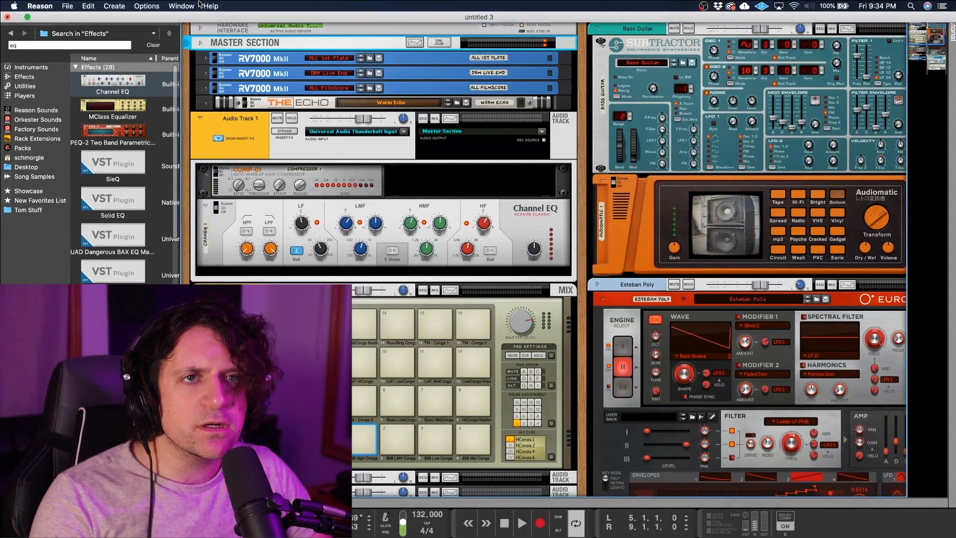
double_click(203, 5)
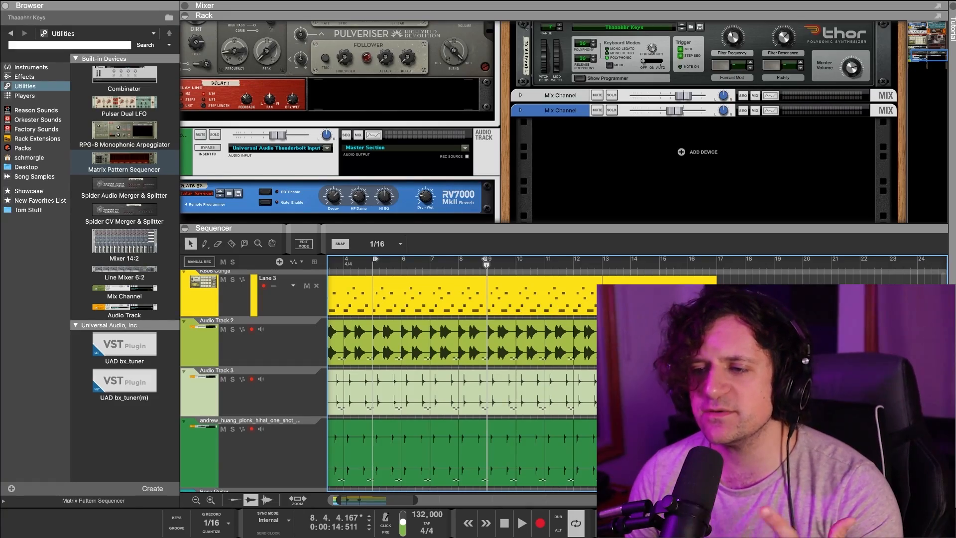
scroll(462, 381, down, 10)
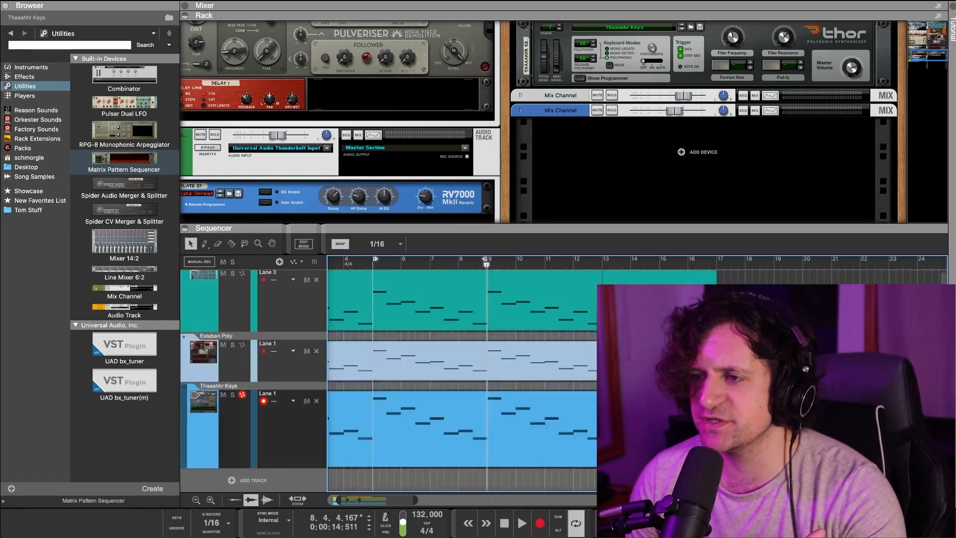
scroll(462, 381, up, 15)
scroll(518, 355, down, 10)
scroll(518, 355, up, 9)
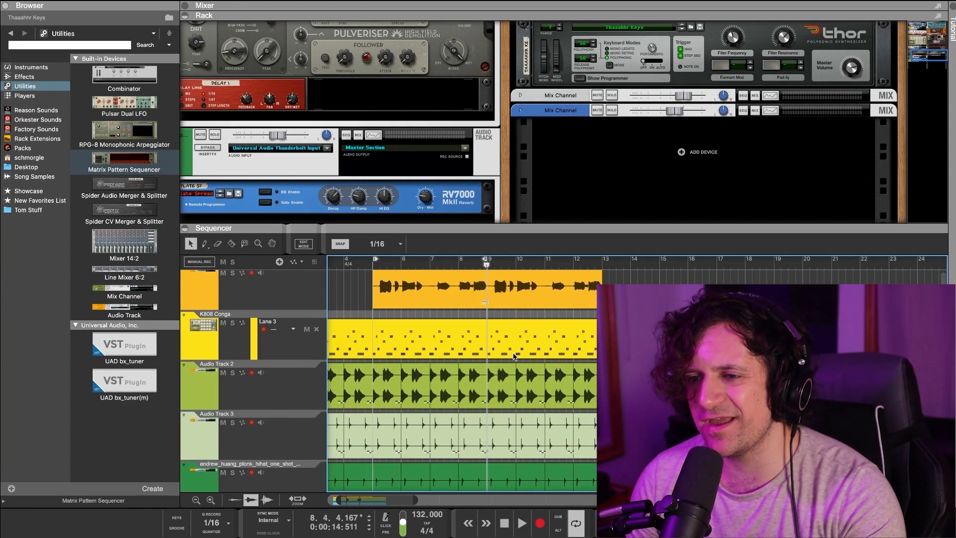